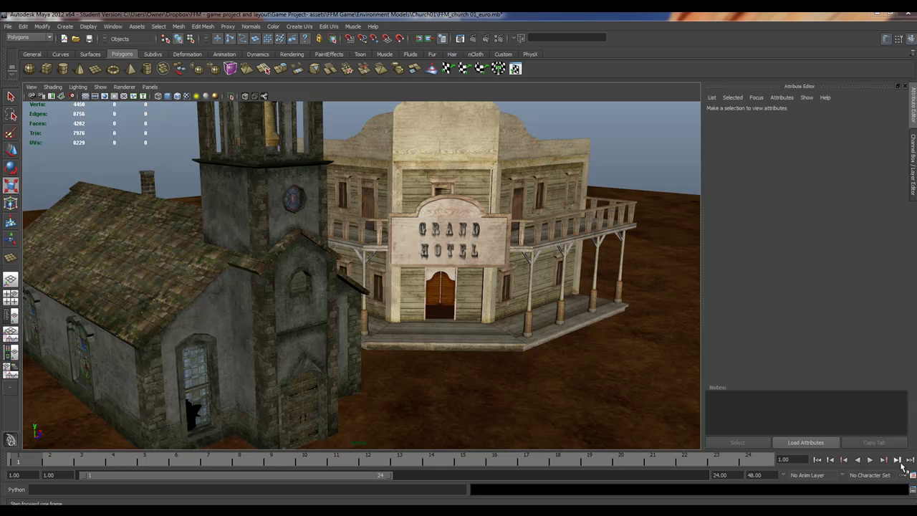
Step: Select the perspective camera so that its attributes are shown
mouse_move(322, 255)
alt+mouse_down()
mouse_move(352, 257)
mouse_move(284, 262)
mouse_move(367, 280)
mouse_move(330, 259)
alt+mouse_up()
scroll(330, 260, up, 4)
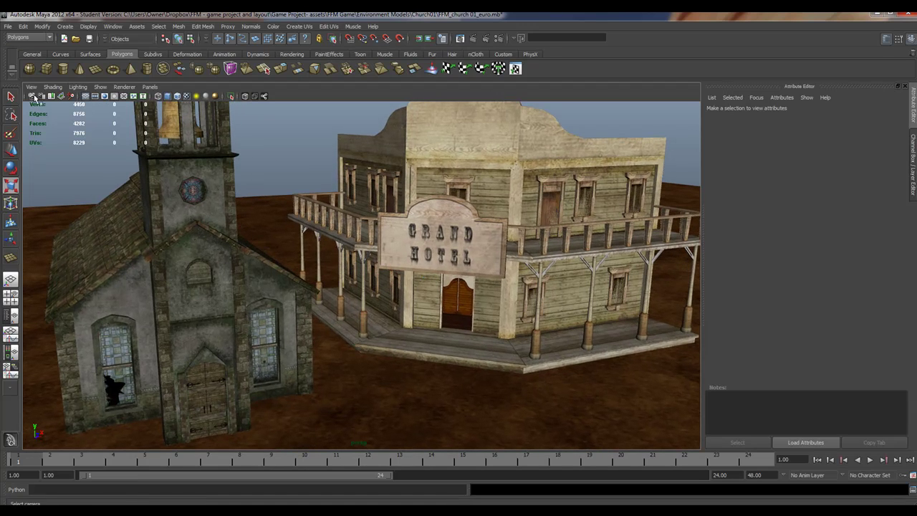
click(33, 97)
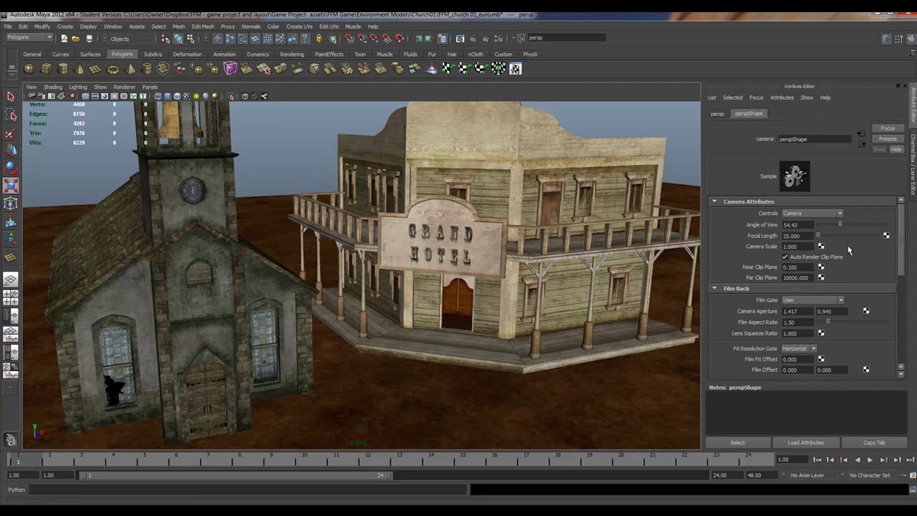
Step: Shorten the perspective camera's far clip plane by one digit and restore it to 10000
click(797, 278)
key(BackSpace)
key(Return)
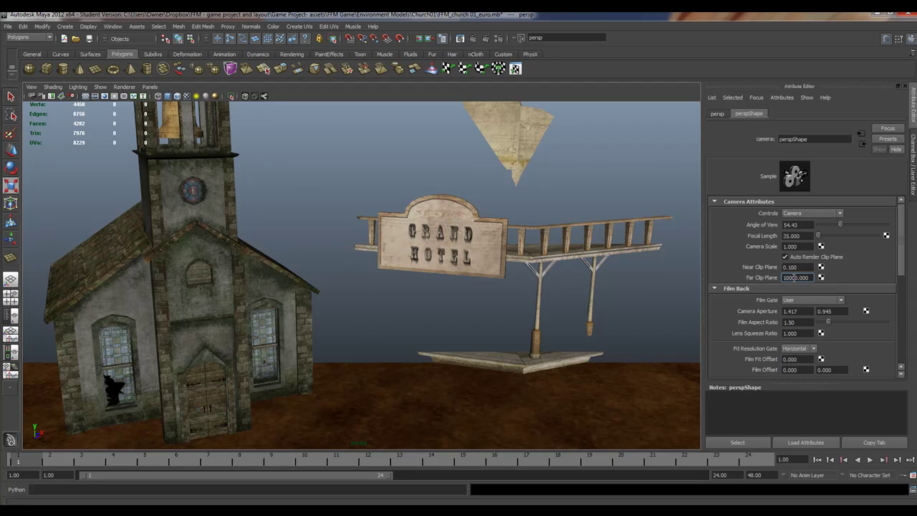
text(0)
key(Return)
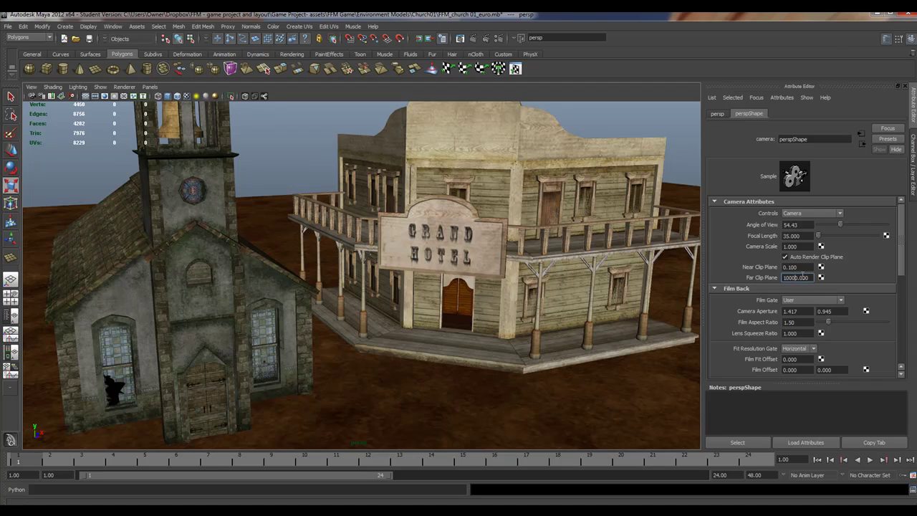
Step: Set the perspective camera's far clip plane to 80000
double_click(796, 277)
text(8000)
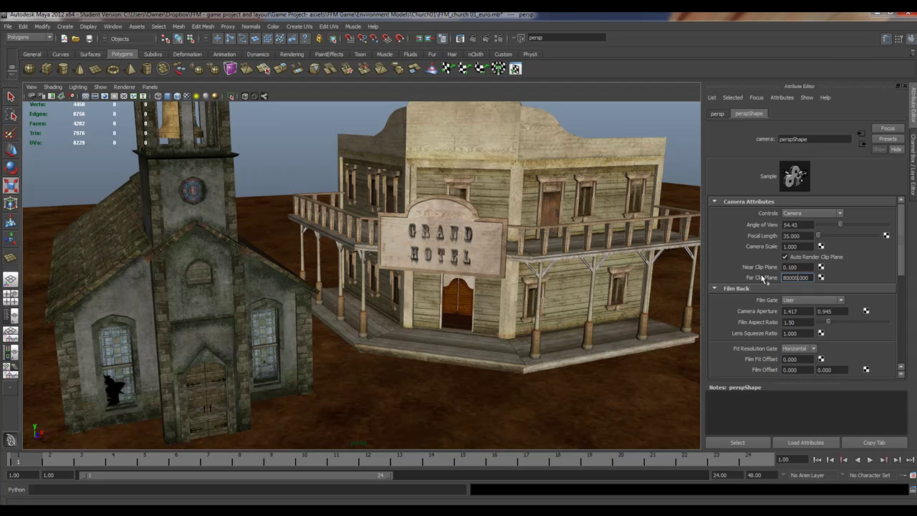
alt+drag(651, 193, 338, 274)
alt+drag(224, 293, 279, 288)
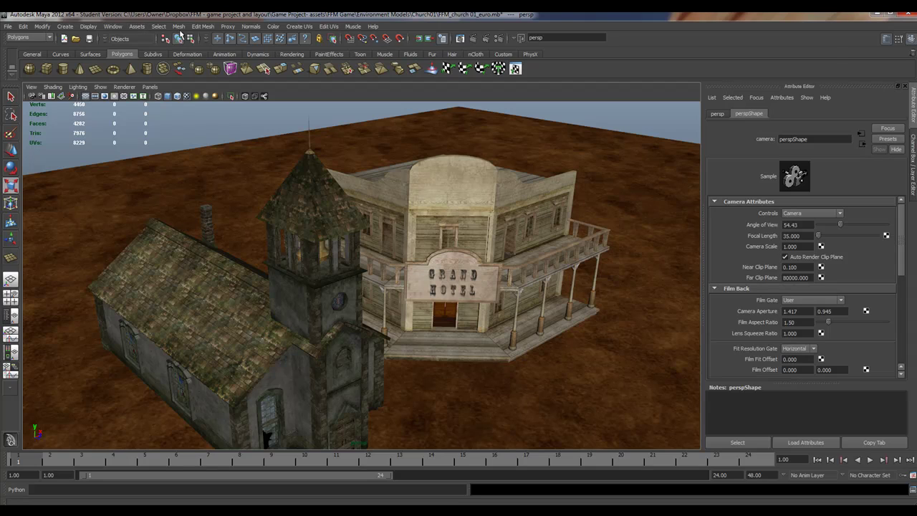
Step: Turn off the Poly Count heads-up display in the viewport
click(88, 27)
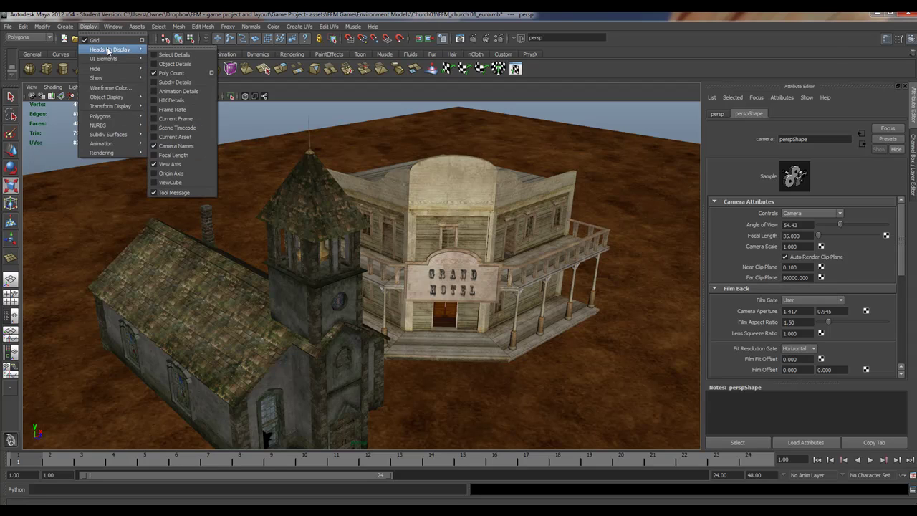
mouse_move(136, 55)
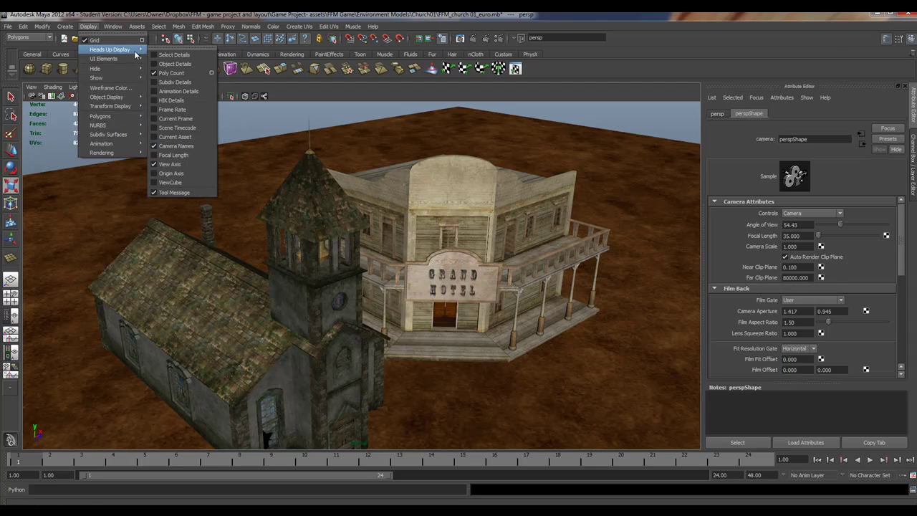
click(172, 73)
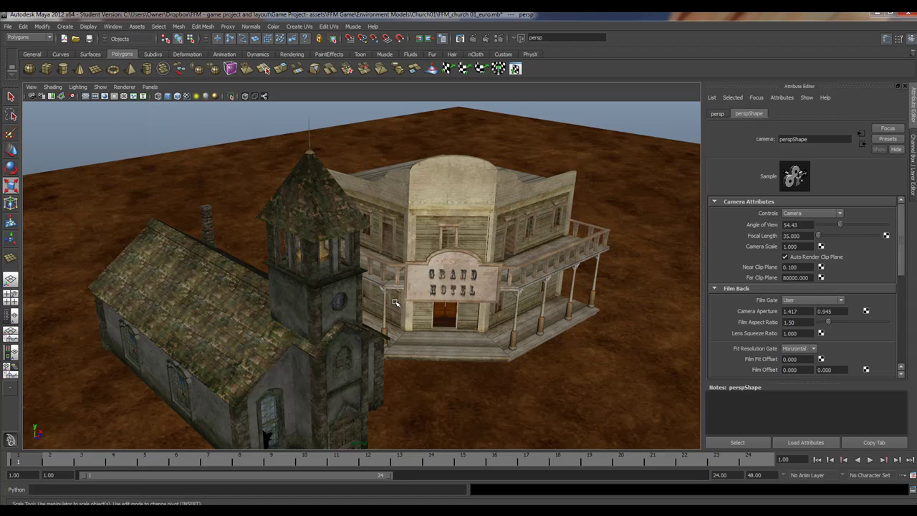
alt+drag(358, 296, 331, 284)
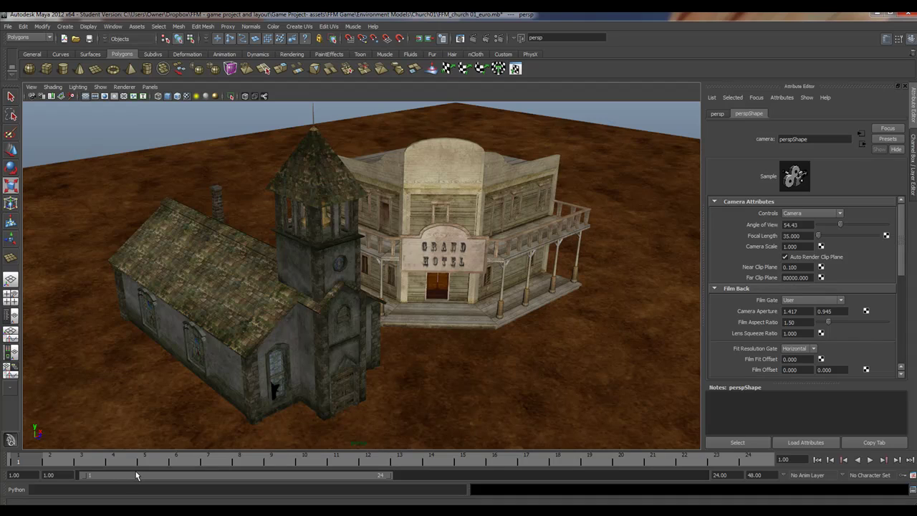
mouse_move(138, 475)
mouse_down()
mouse_move(319, 470)
mouse_move(154, 466)
mouse_up()
click(63, 489)
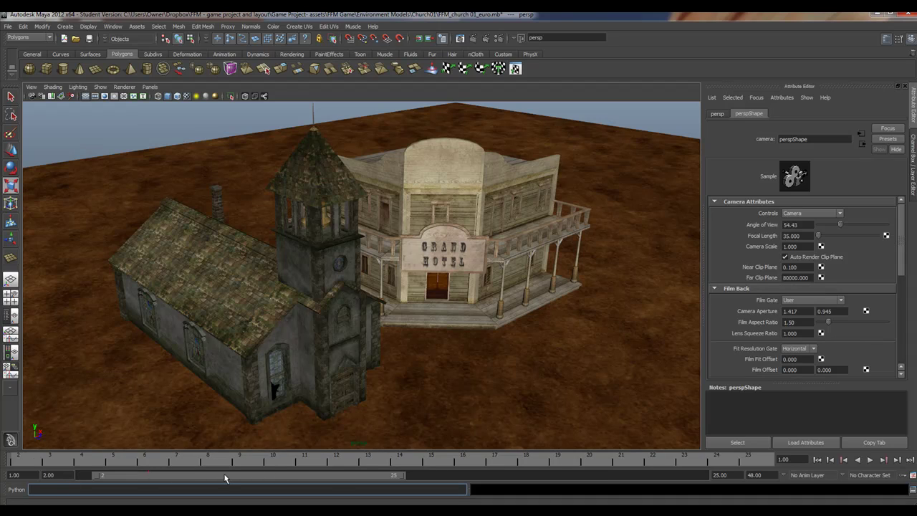
drag(337, 476, 143, 466)
click(482, 492)
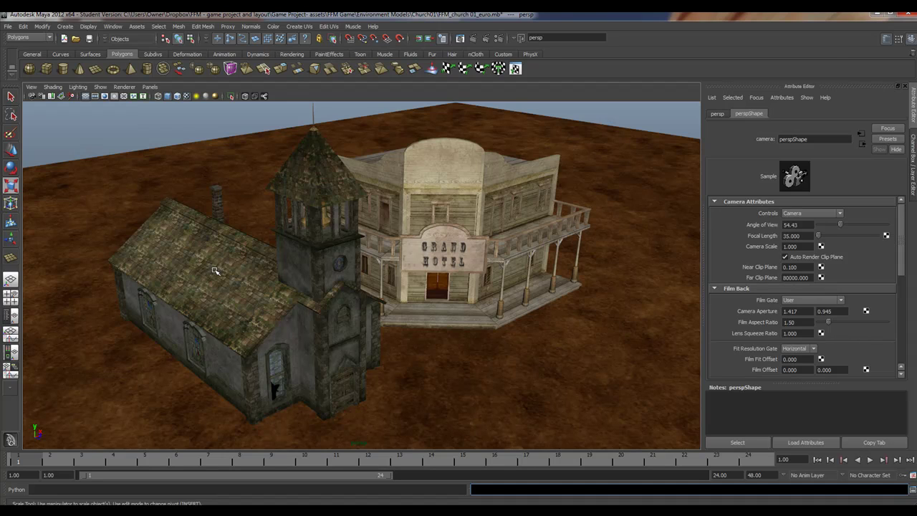
Step: Open the Hypershade window, make it narrower and move it clear of the church model
scroll(215, 271, up, 1)
scroll(215, 271, down, 1)
click(112, 26)
mouse_move(123, 55)
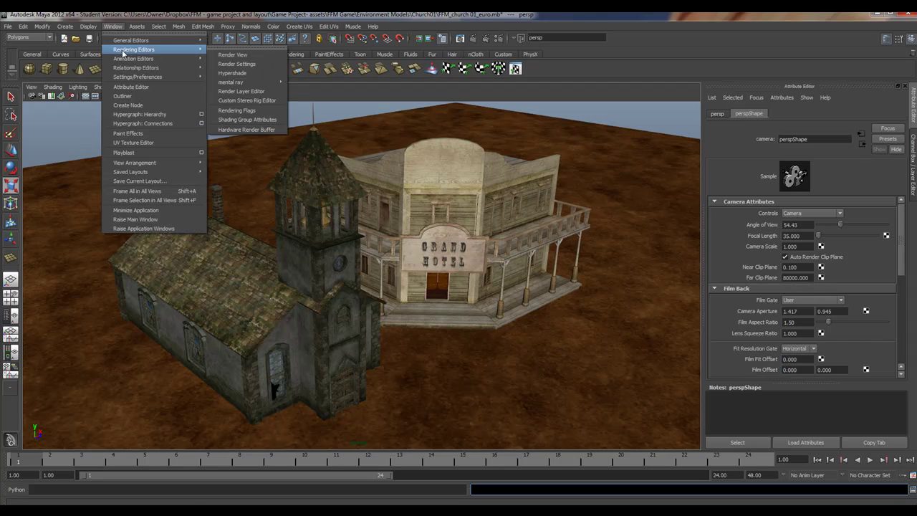
click(341, 225)
key(space)
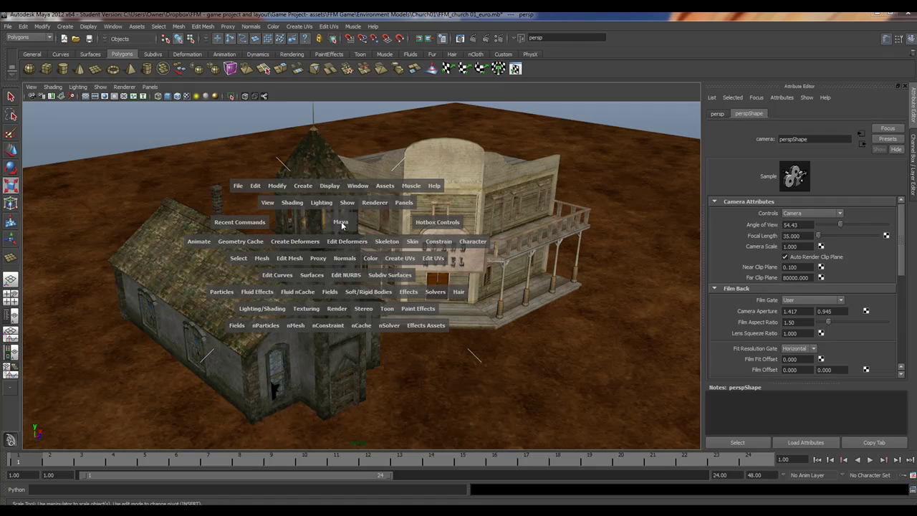
click(358, 187)
mouse_move(368, 212)
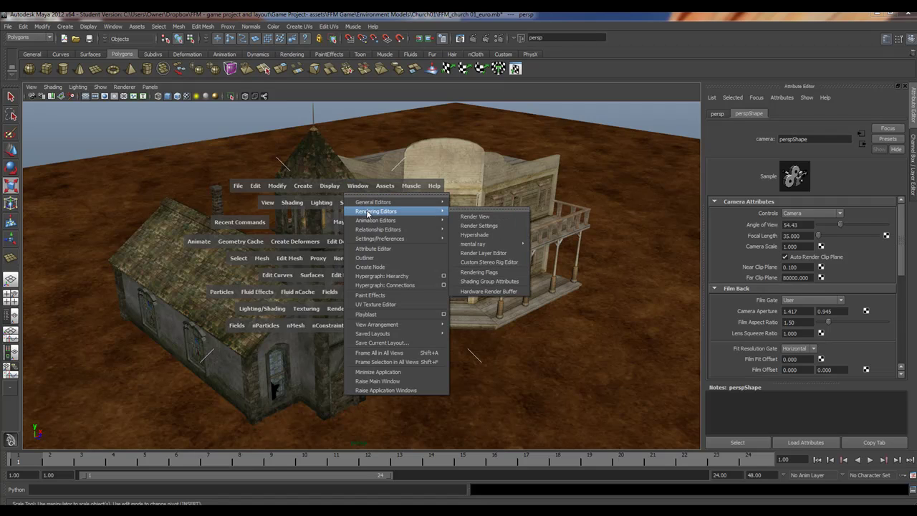
click(475, 236)
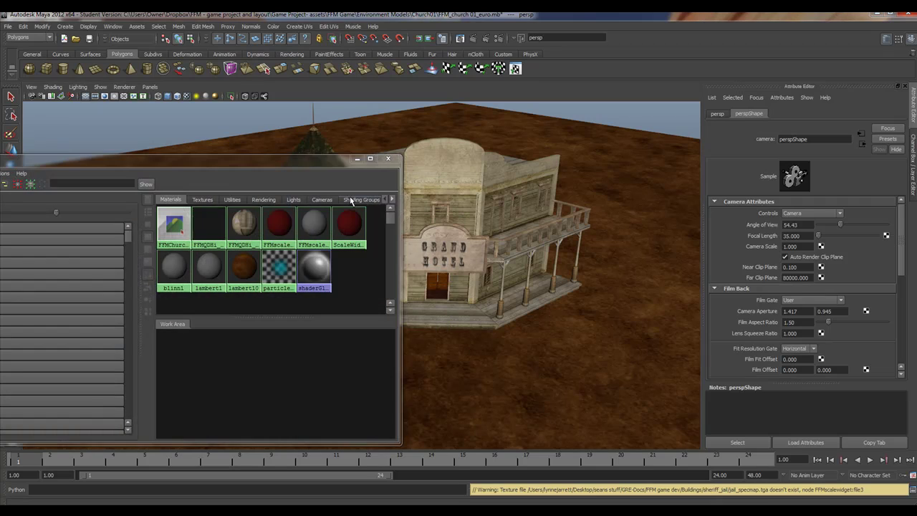
drag(159, 162, 517, 100)
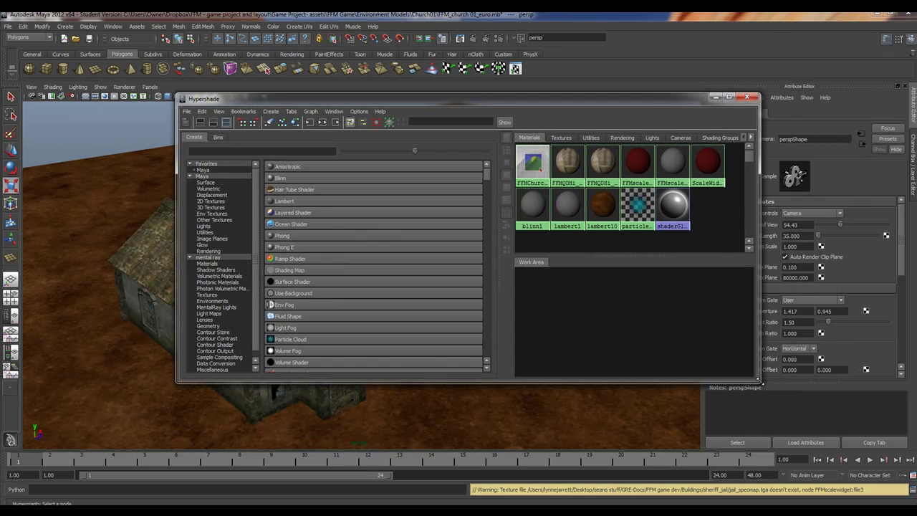
drag(758, 383, 624, 403)
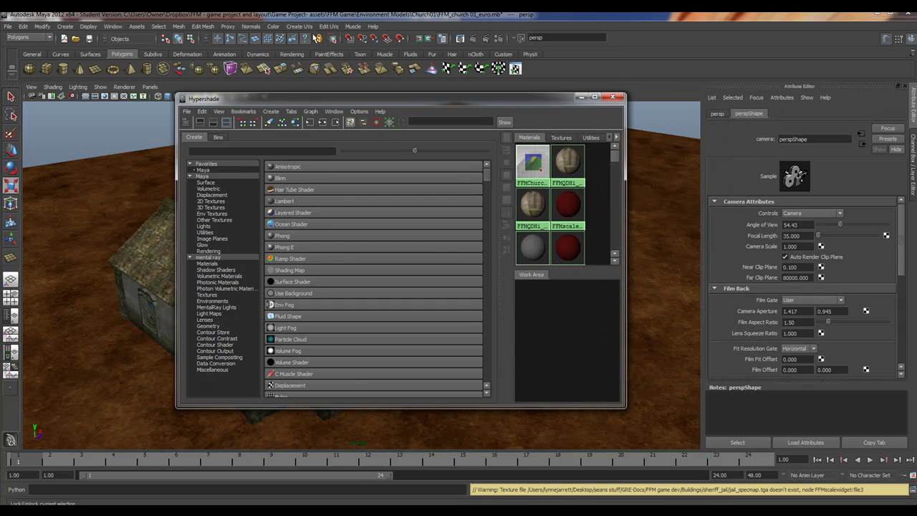
drag(320, 99, 592, 82)
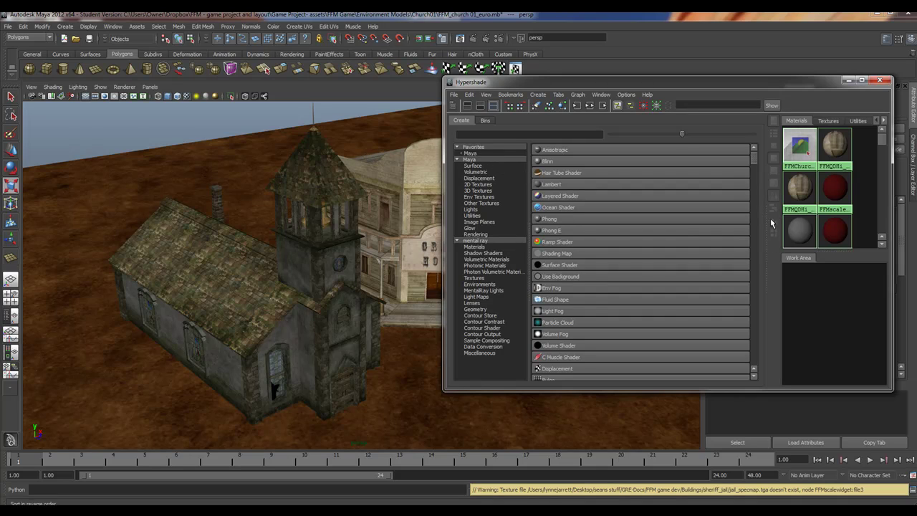
Step: Browse the mental ray nodes available in the Hypershade and close the window
click(473, 241)
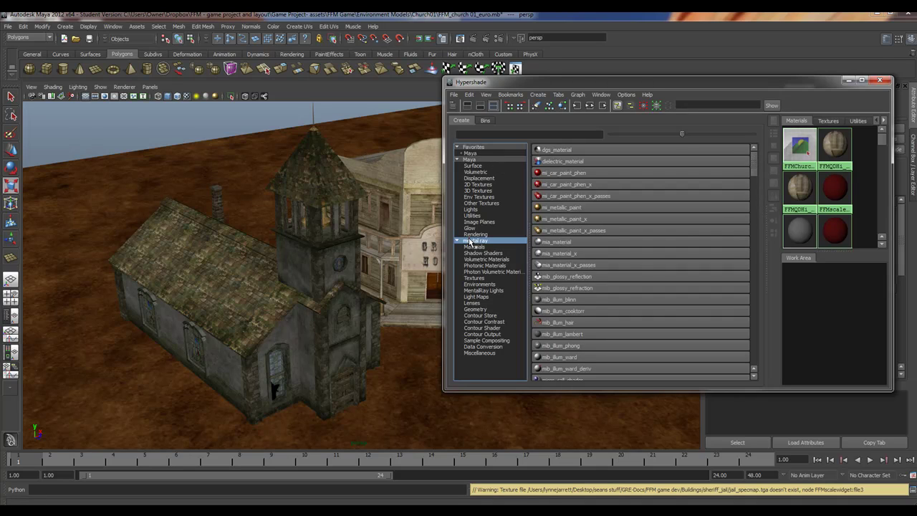
drag(755, 162, 742, 214)
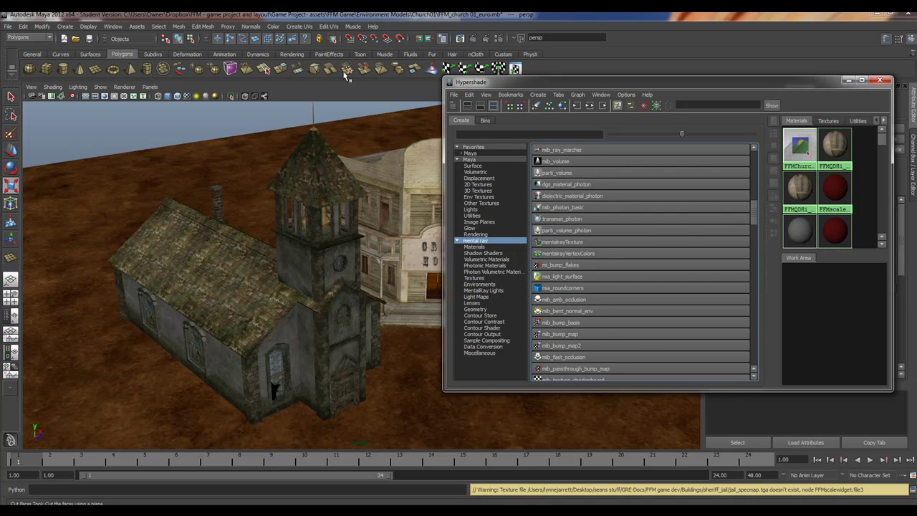
drag(545, 83, 626, 140)
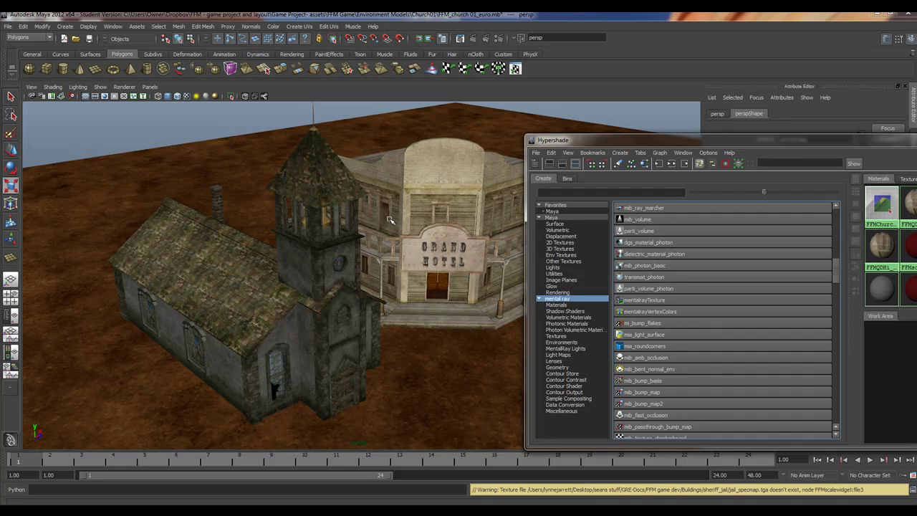
drag(581, 143, 493, 88)
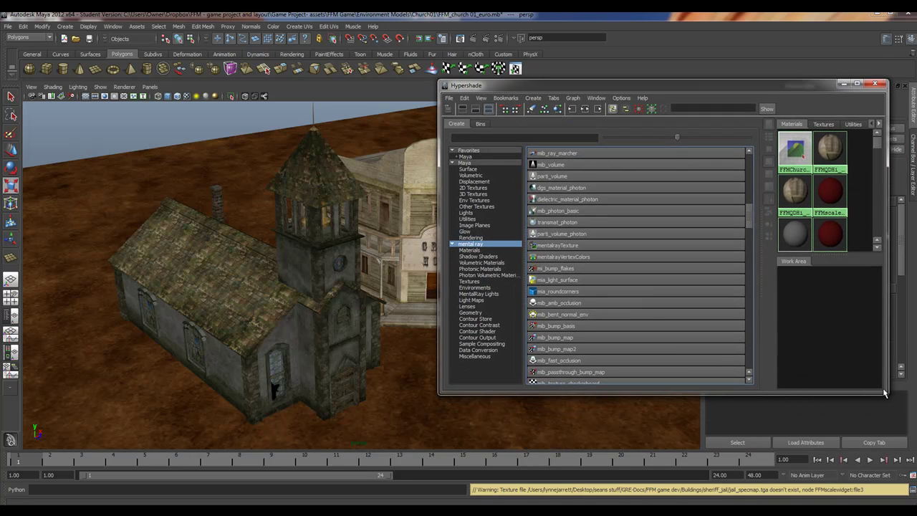
drag(887, 394, 843, 393)
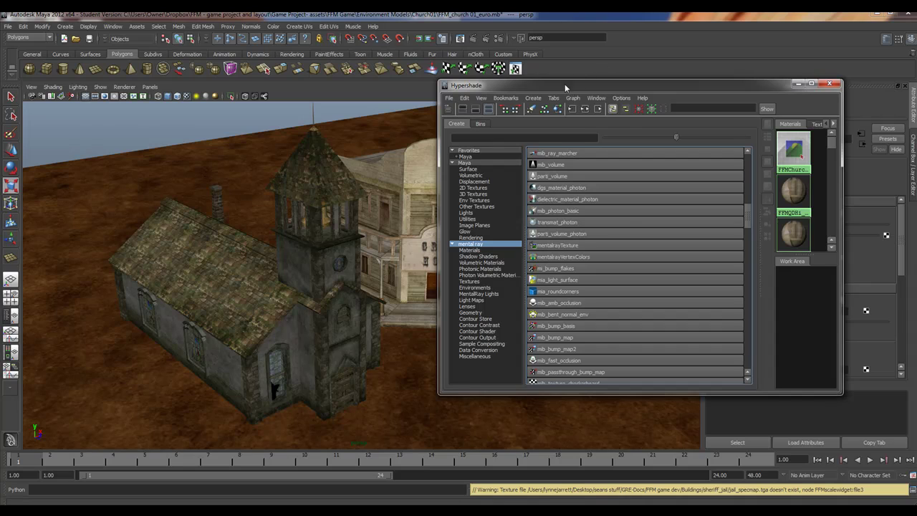
drag(561, 86, 606, 82)
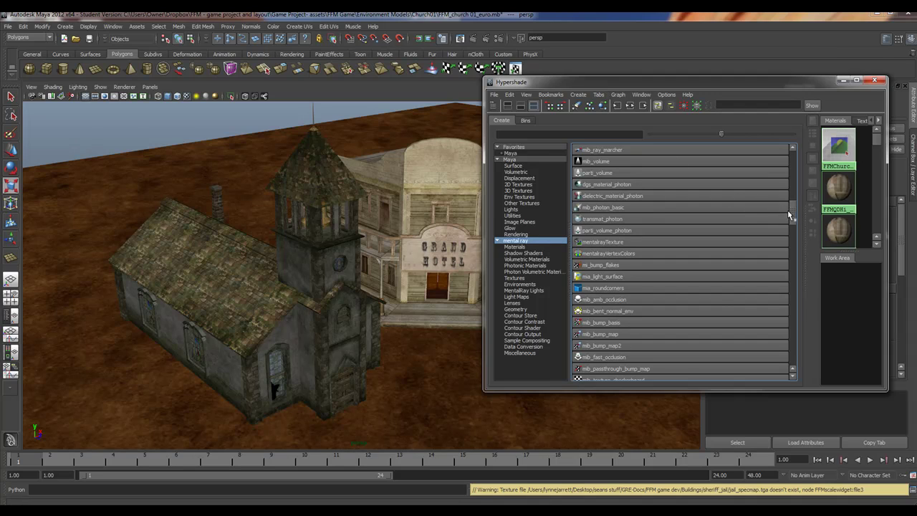
drag(791, 210, 785, 163)
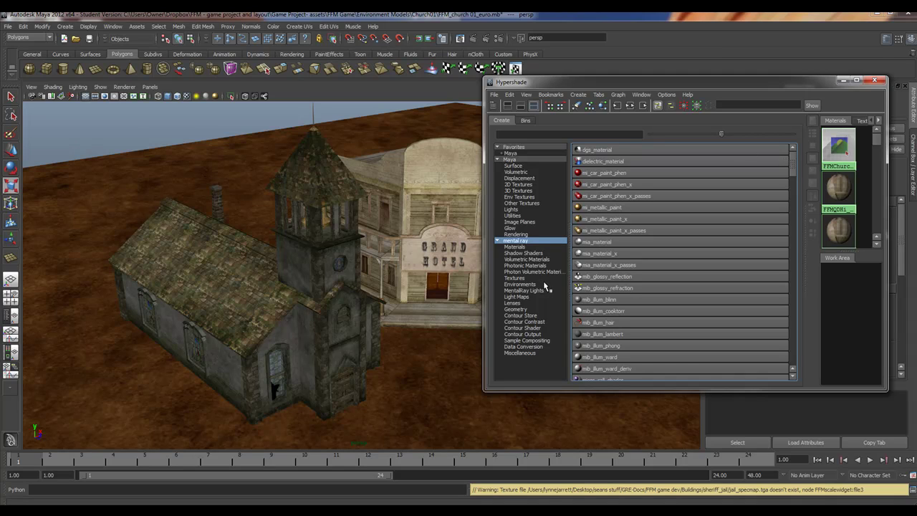
click(877, 81)
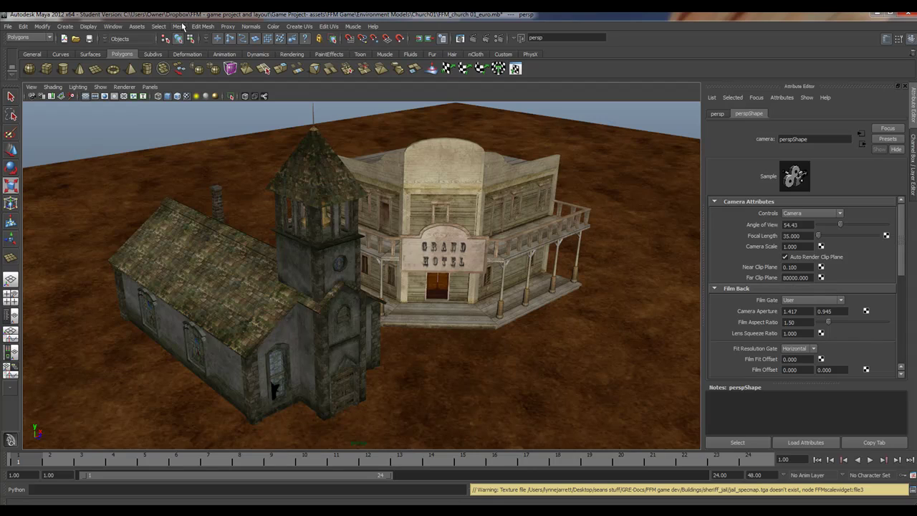
Step: Create a Physical Sun and Sky environment in the mental ray Indirect Lighting render settings
click(115, 27)
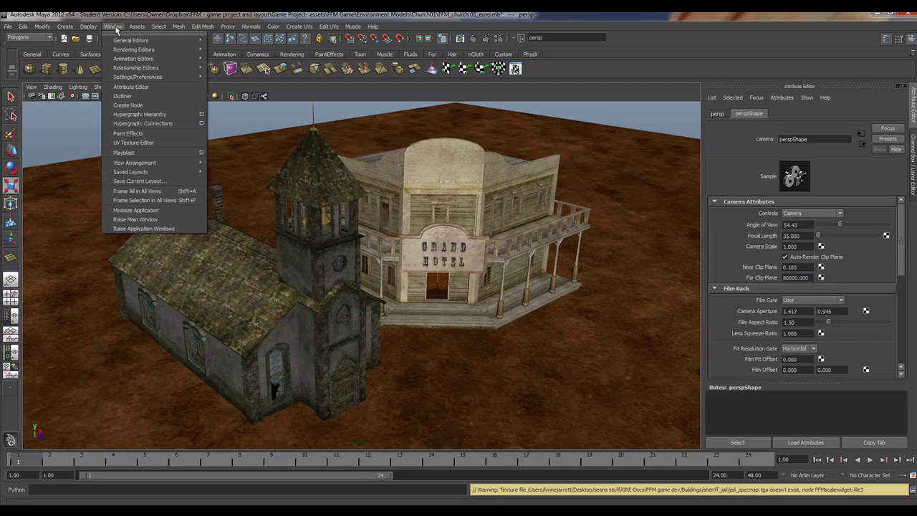
click(500, 39)
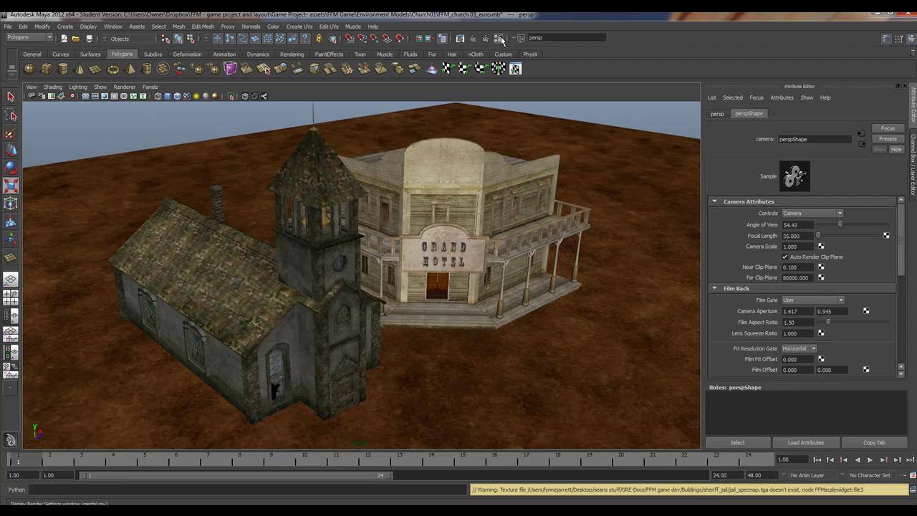
click(500, 39)
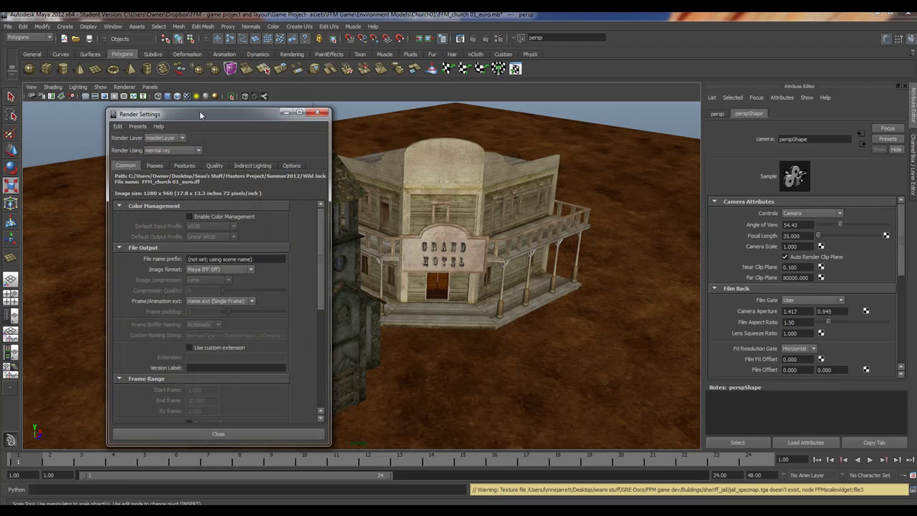
drag(199, 111, 646, 66)
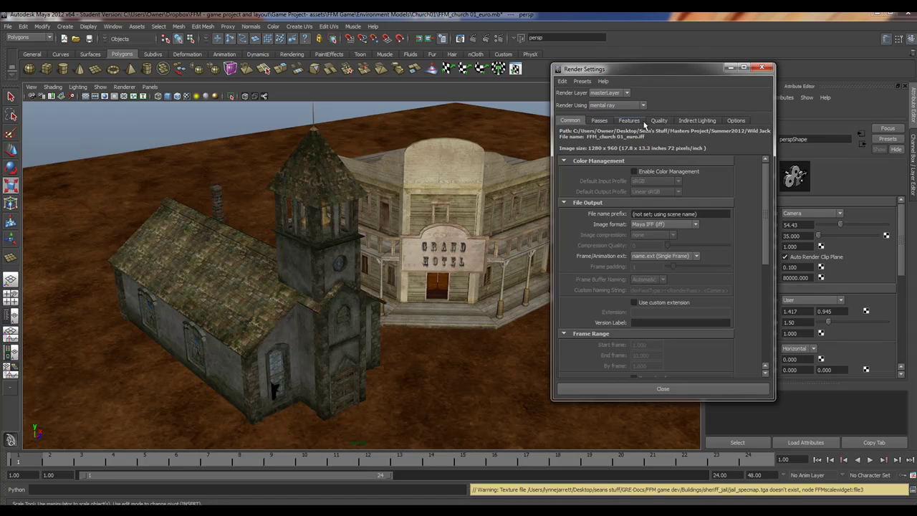
click(683, 121)
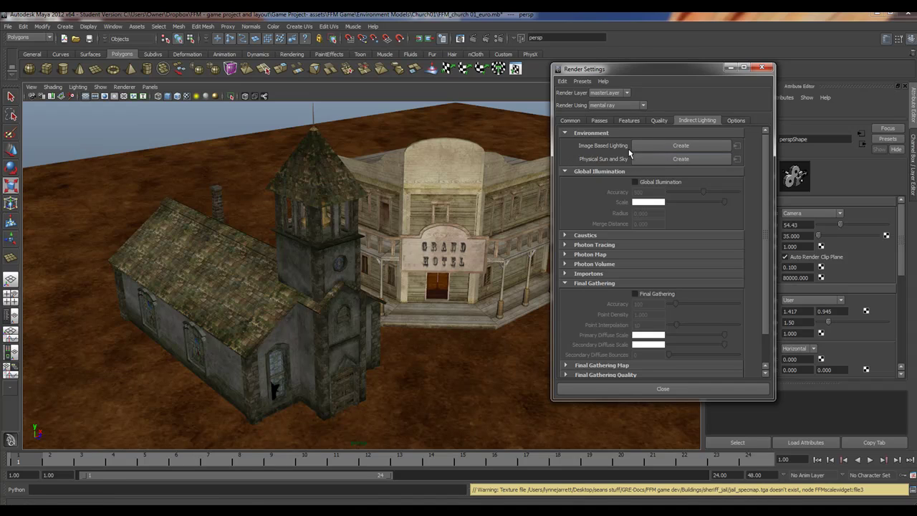
click(656, 158)
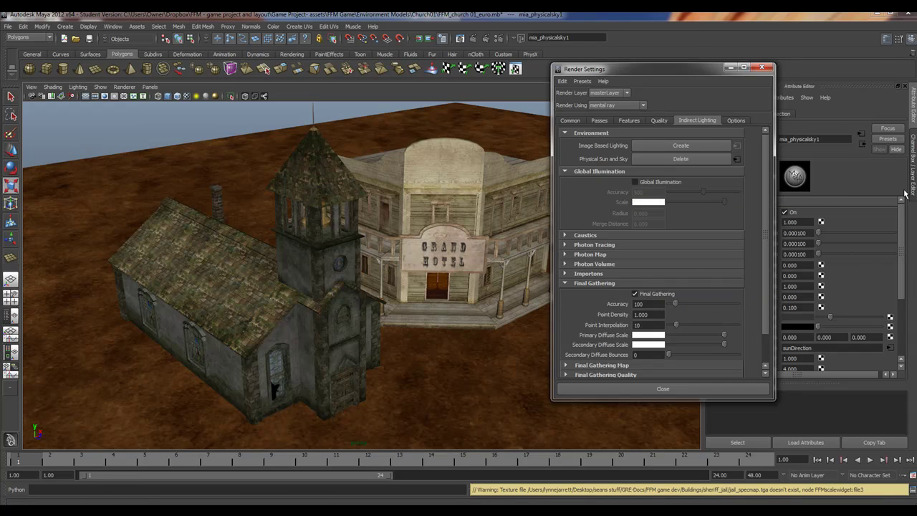
Step: Move the Render Settings window over the viewport and review the Final Gathering accuracy and point density fields
drag(656, 70, 510, 63)
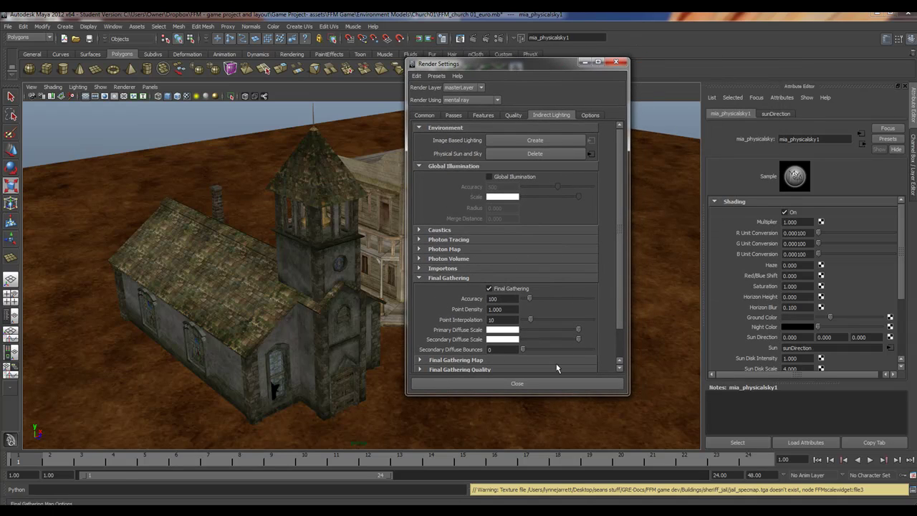
double_click(493, 299)
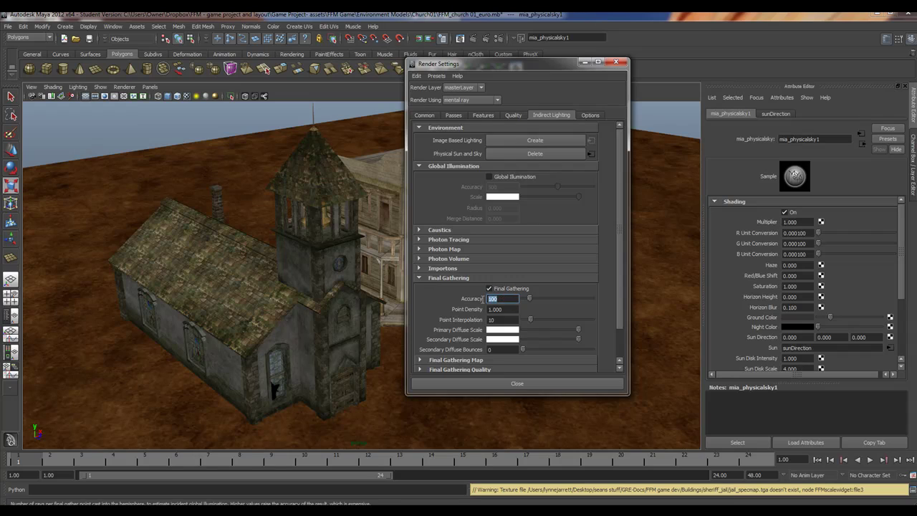
double_click(502, 309)
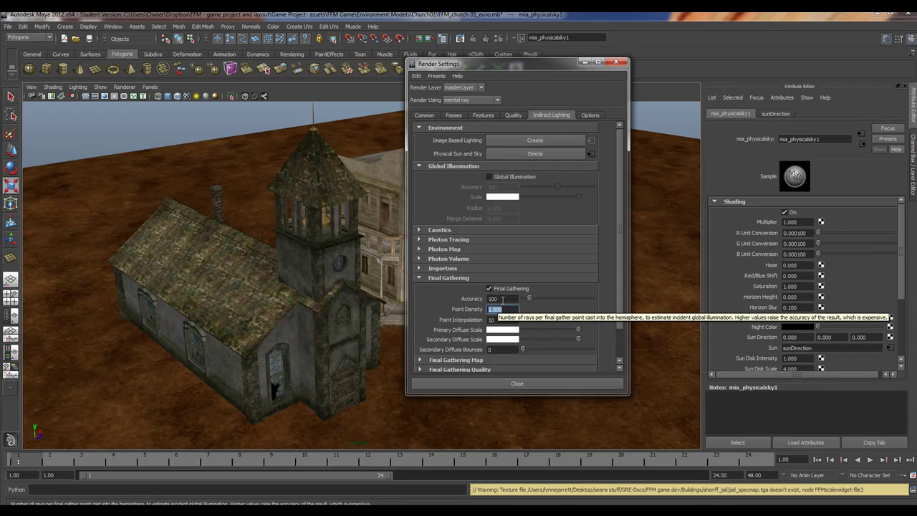
double_click(499, 299)
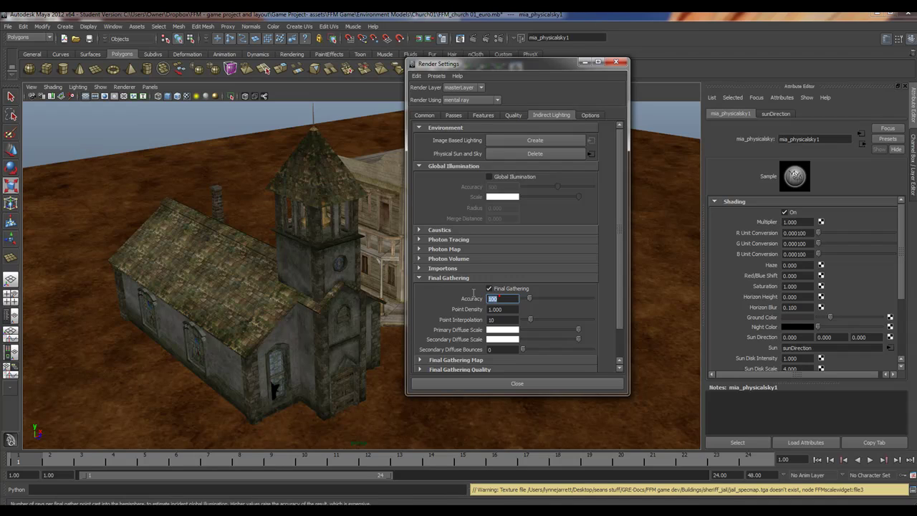
double_click(506, 309)
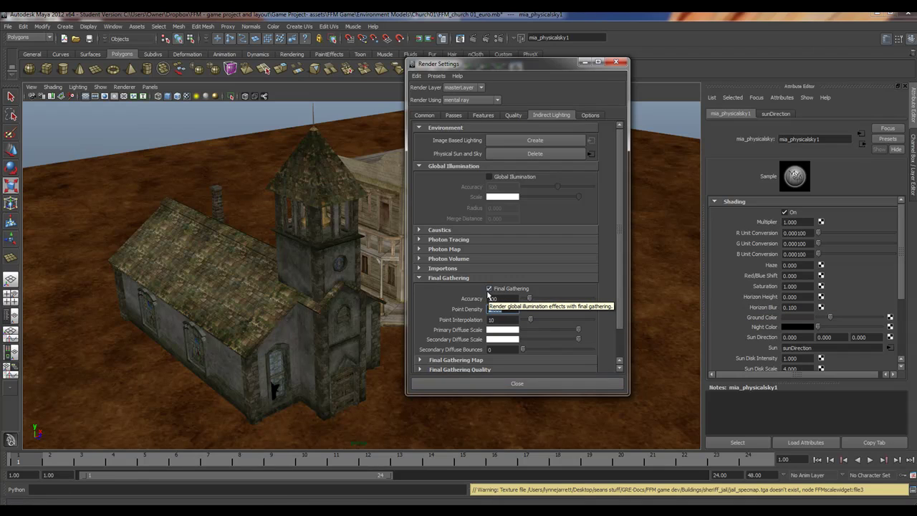
drag(508, 63, 476, 82)
scroll(591, 183, down, 2)
scroll(591, 183, up, 2)
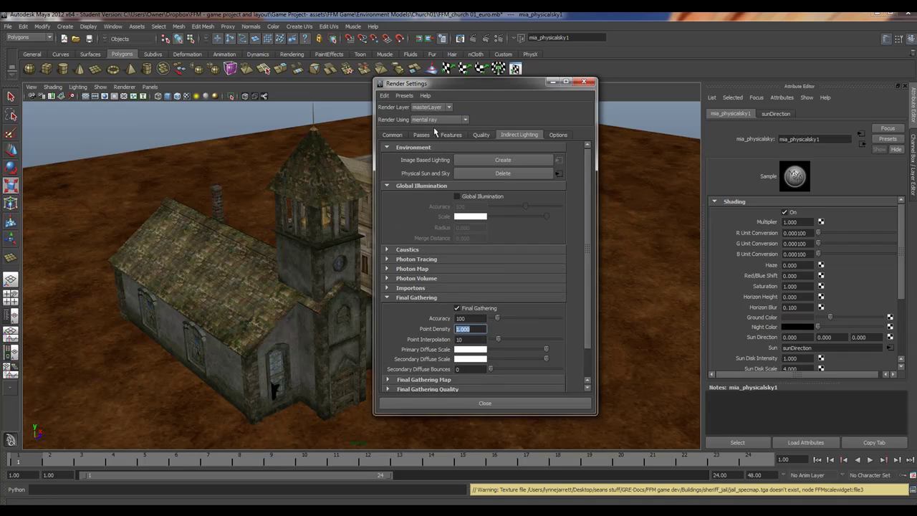
Step: Apply the Production quality preset in the mental ray render settings
click(481, 135)
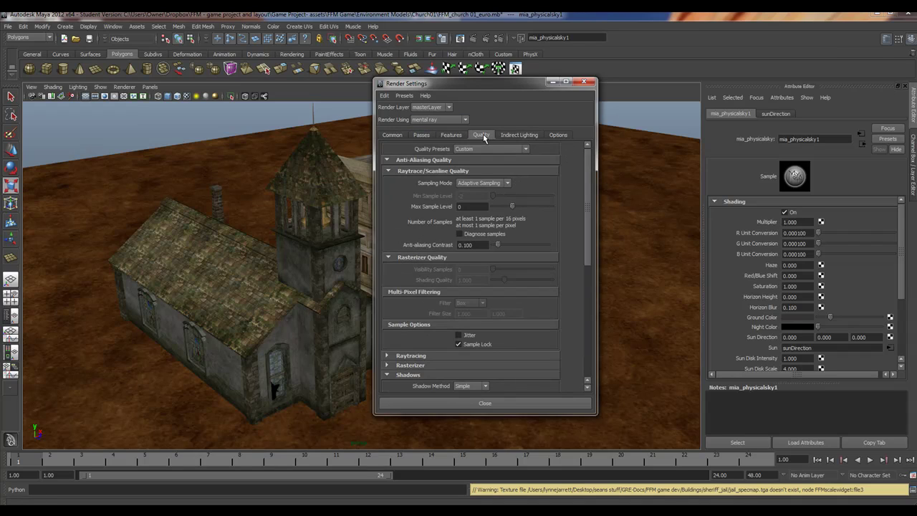
click(527, 149)
scroll(502, 186, down, 2)
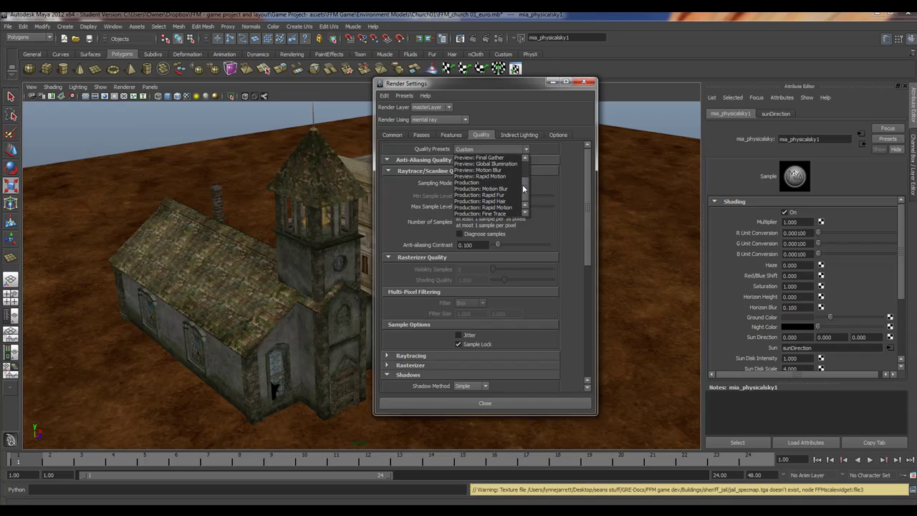
click(484, 183)
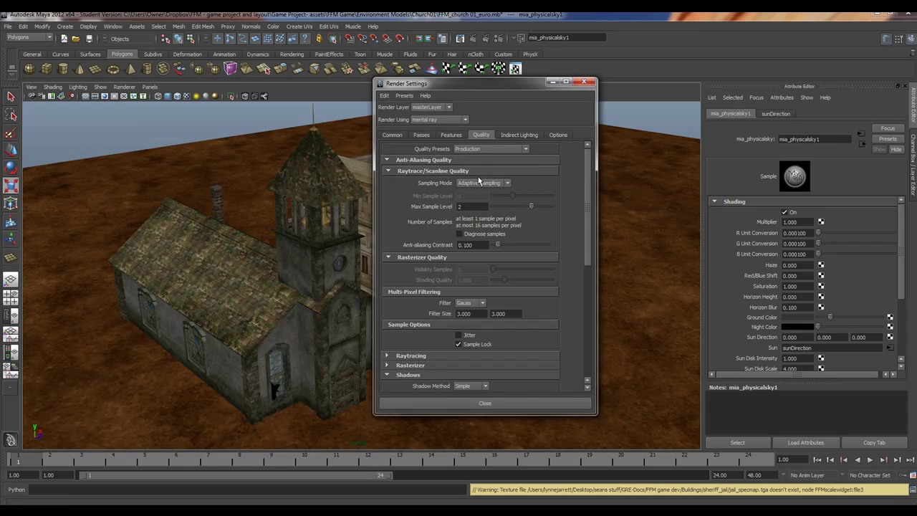
Step: Turn Final Gathering back on in the indirect lighting settings and render the current frame
click(505, 135)
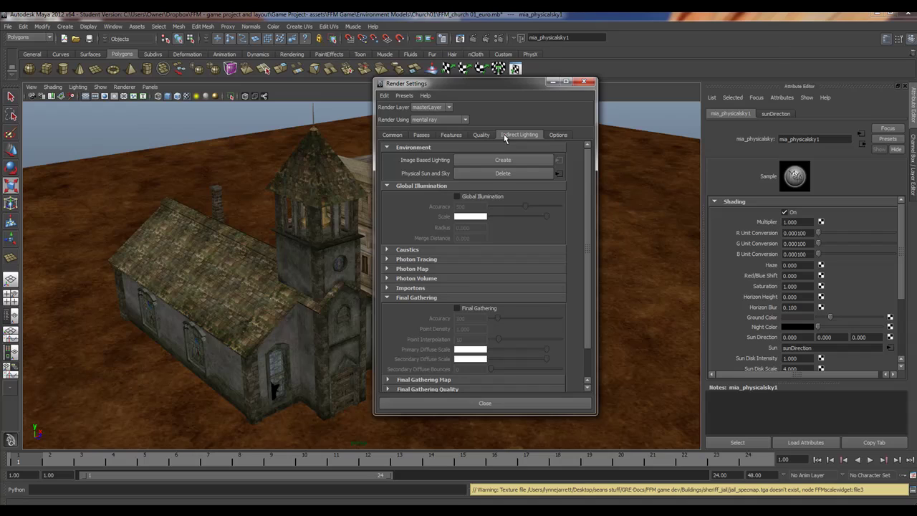
click(457, 308)
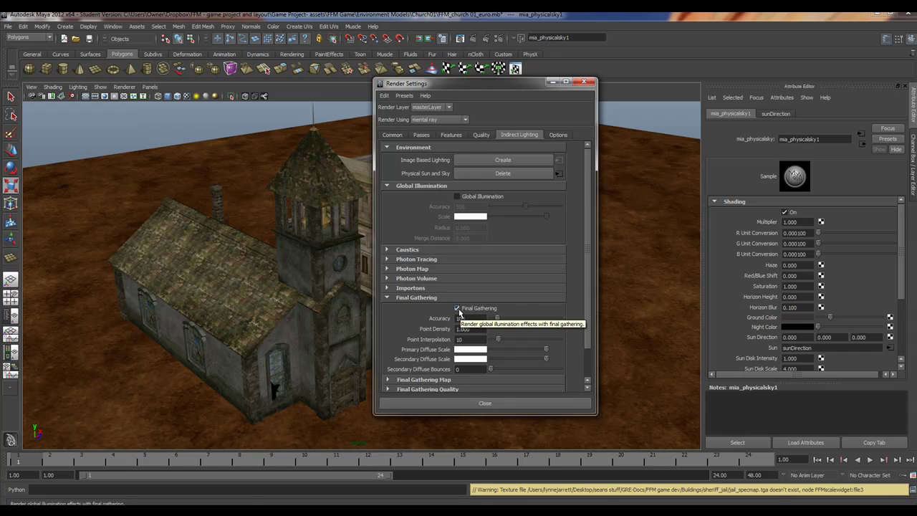
click(473, 40)
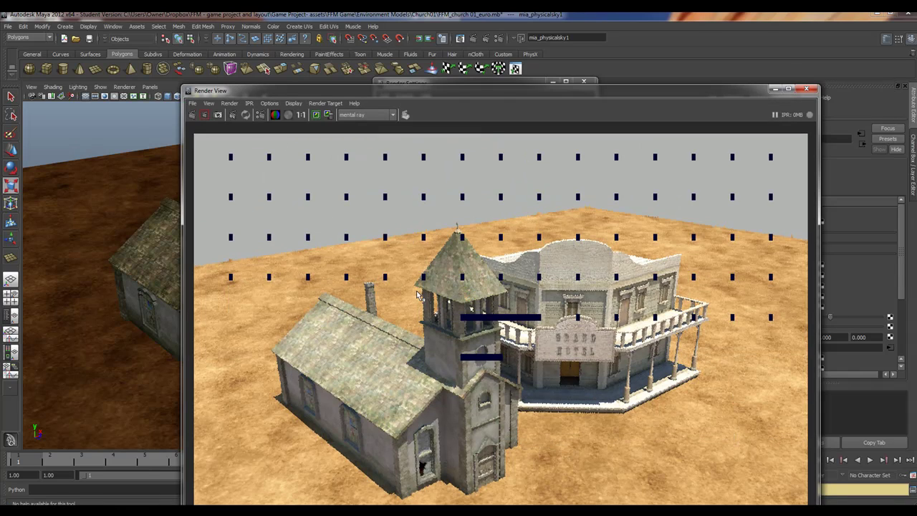
Step: Set the test resolution to 50% Settings (640x480) and render the scene again
key(space)
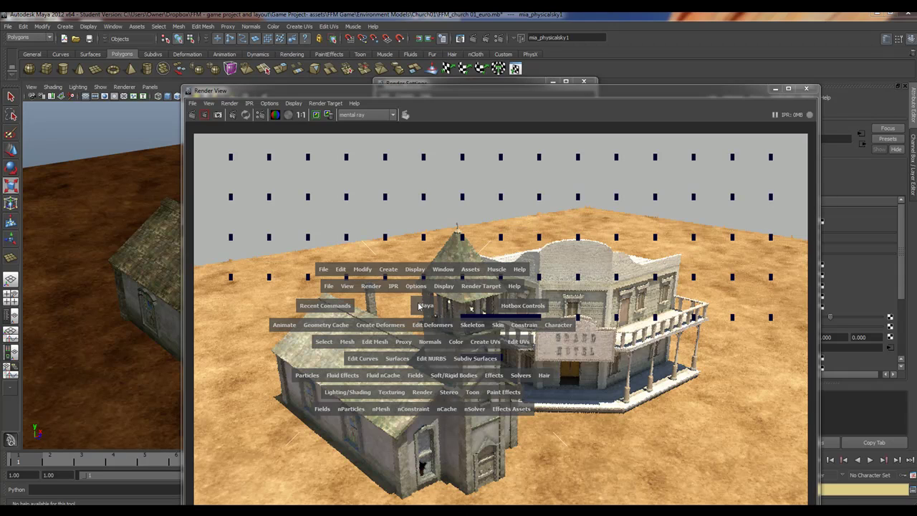
click(422, 392)
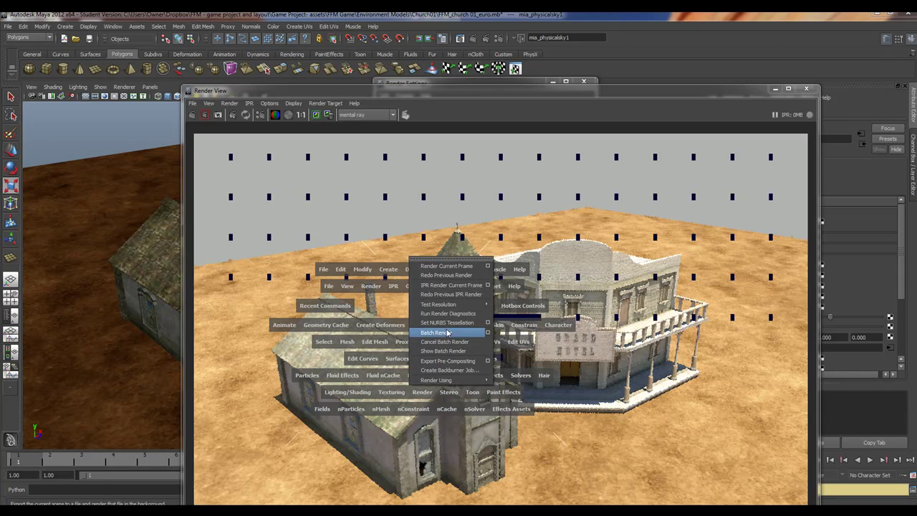
mouse_move(456, 305)
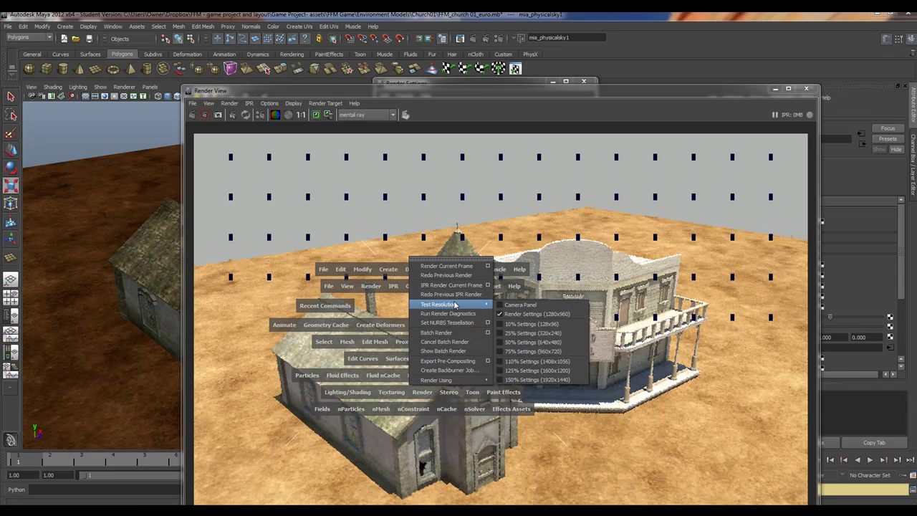
click(529, 342)
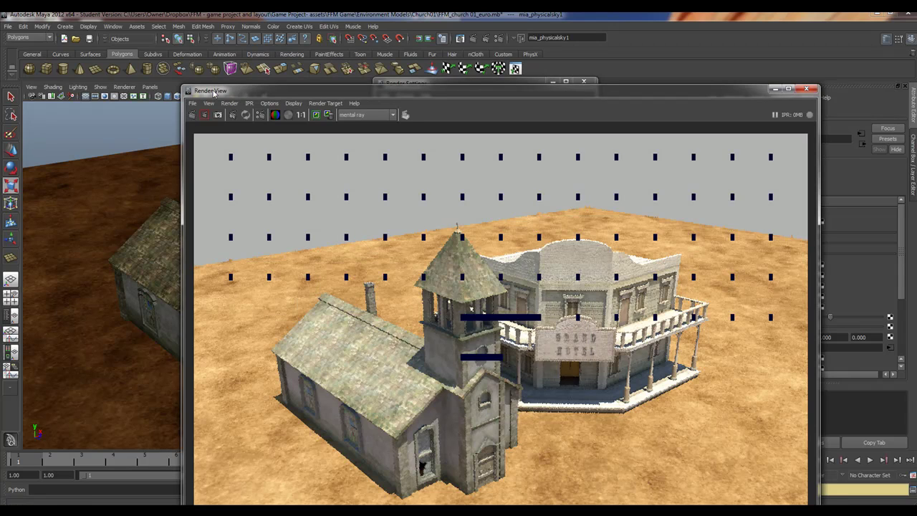
drag(215, 92, 189, 50)
click(166, 72)
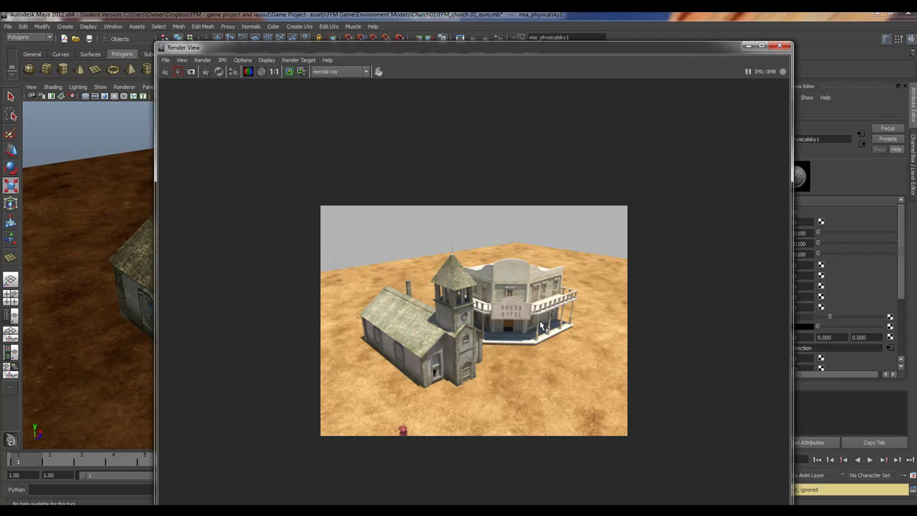
Step: Move the Render View aside, bring up the render settings and expand the Ambient Occlusion section
drag(281, 48, 155, 116)
click(500, 39)
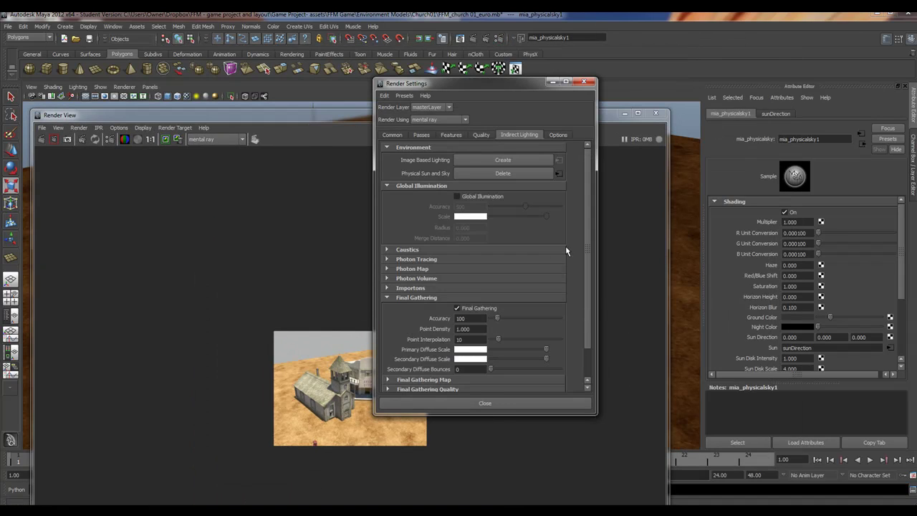
scroll(589, 243, down, 2)
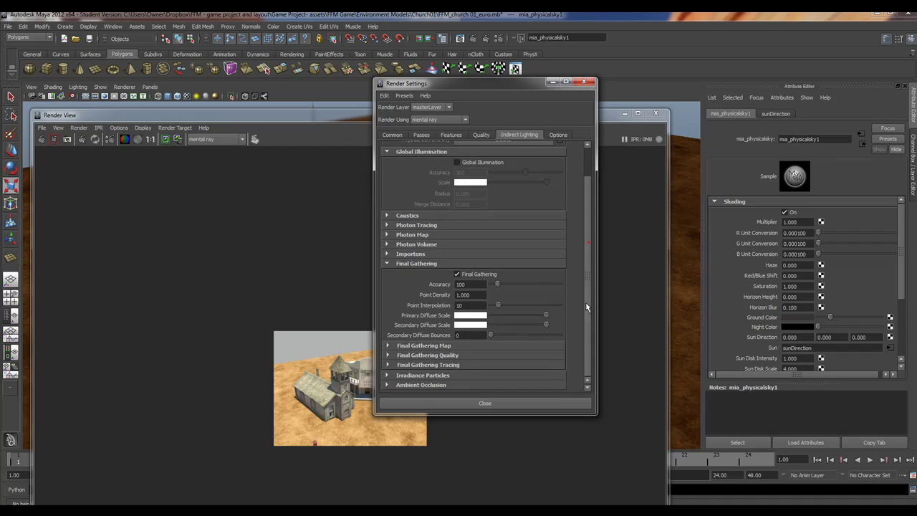
click(388, 385)
scroll(587, 306, down, 3)
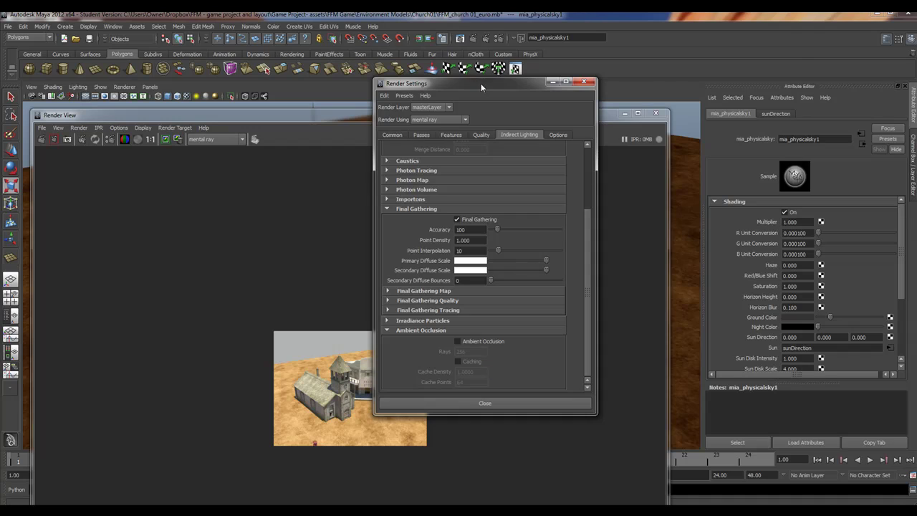
Step: Arrange the Render Settings and Render View windows side by side and inspect the rendered buildings up close
drag(483, 84, 736, 73)
drag(525, 116, 445, 86)
scroll(328, 342, up, 3)
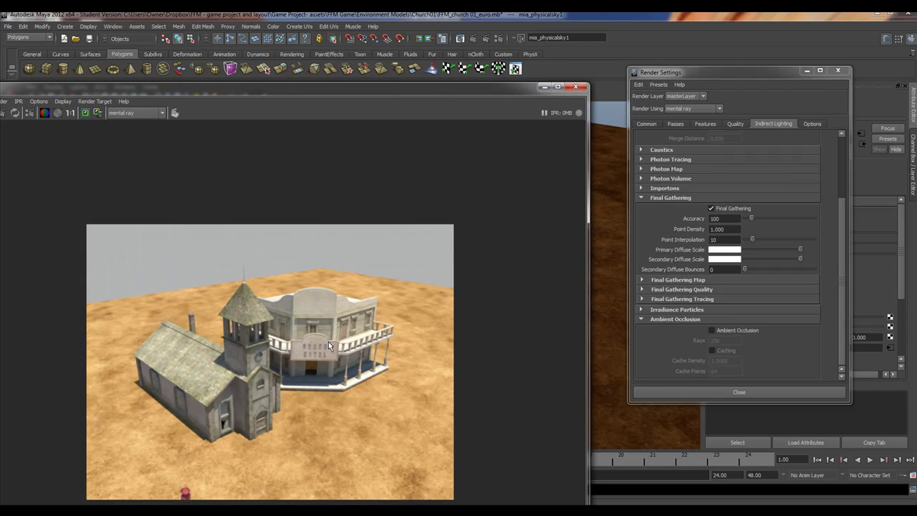
scroll(328, 341, down, 1)
Step: Enable Ambient Occlusion with 350 rays and shift the Render View slightly
click(712, 330)
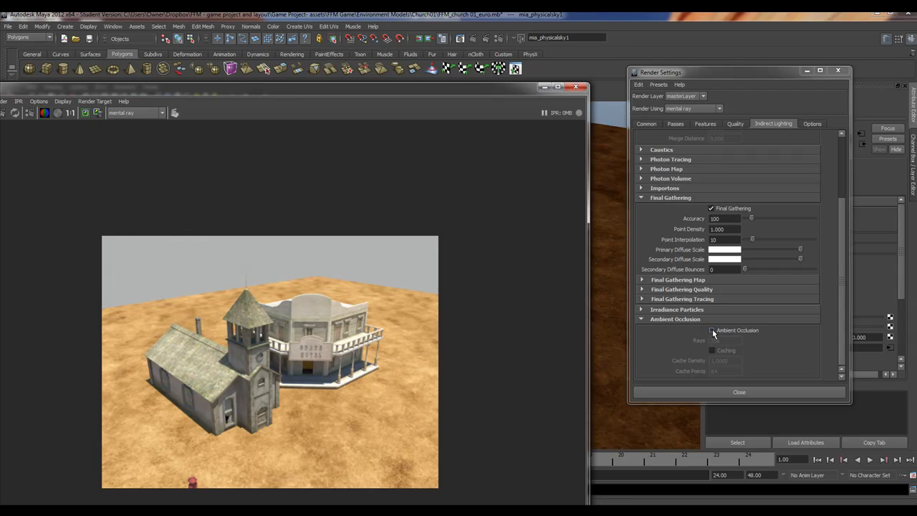
click(711, 331)
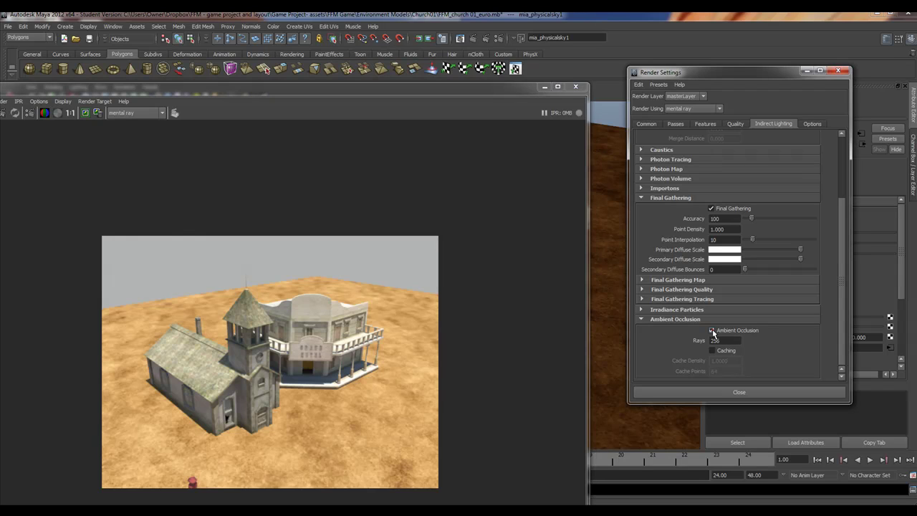
drag(722, 340, 689, 341)
text(350)
drag(333, 89, 353, 74)
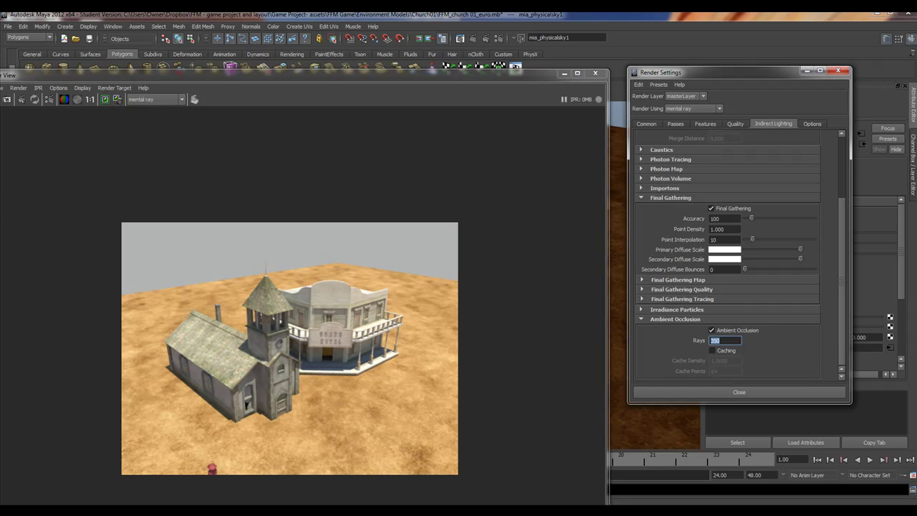
Step: Switch to Firefox, view the initial layout image posted in the Fist Full of Magic Facebook group, and return to Maya
click(158, 480)
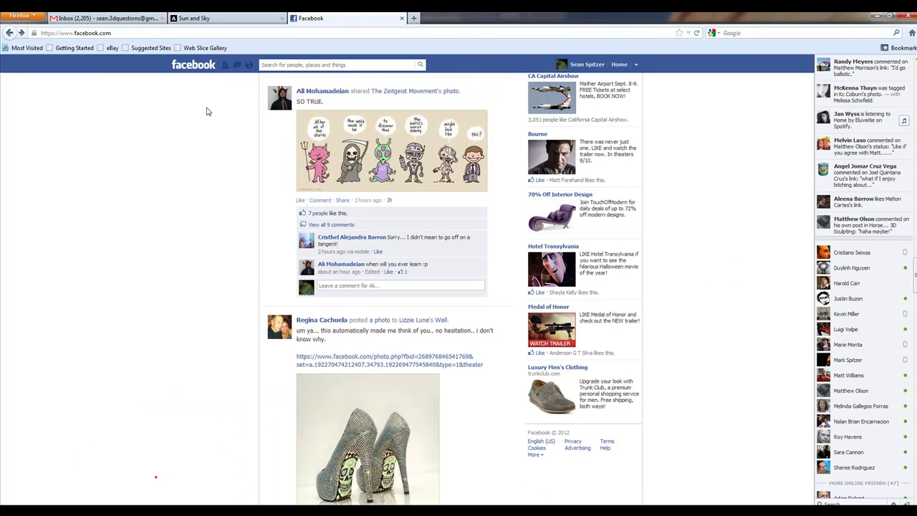
scroll(194, 96, up, 8)
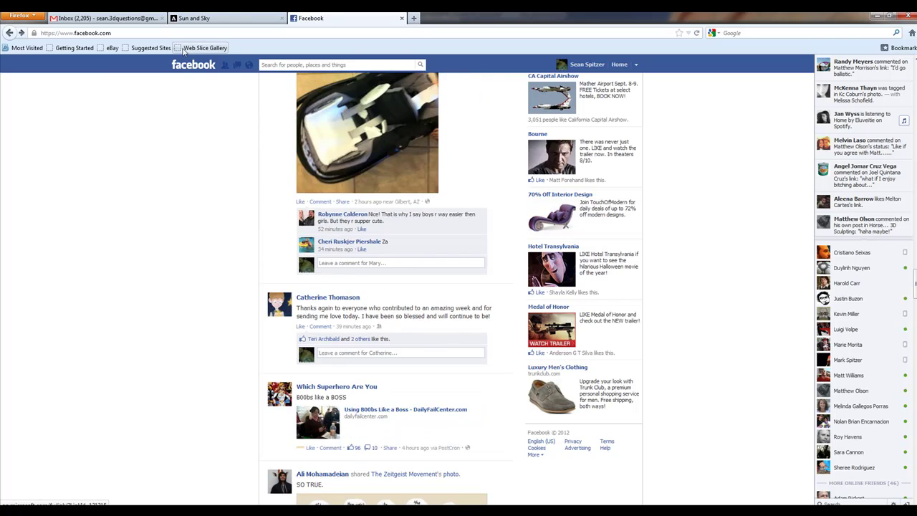
click(192, 65)
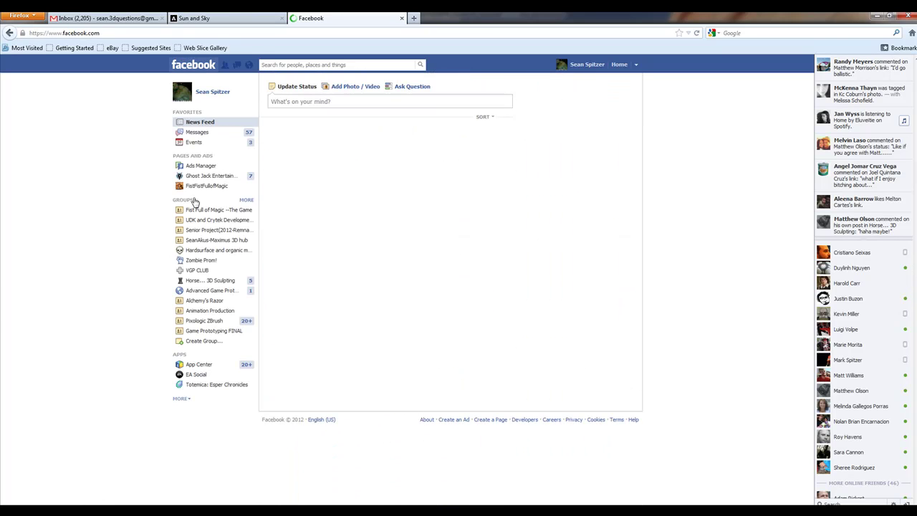
click(199, 212)
scroll(540, 218, down, 15)
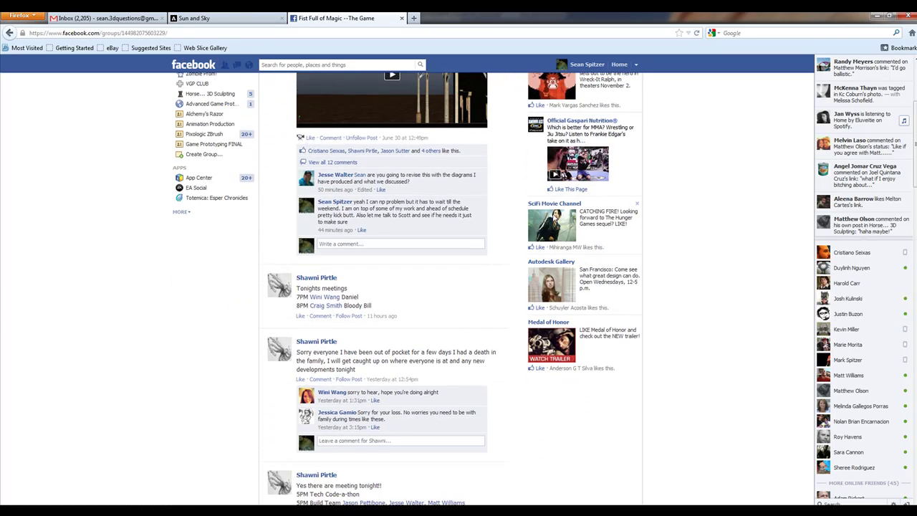
scroll(540, 218, down, 3)
click(438, 191)
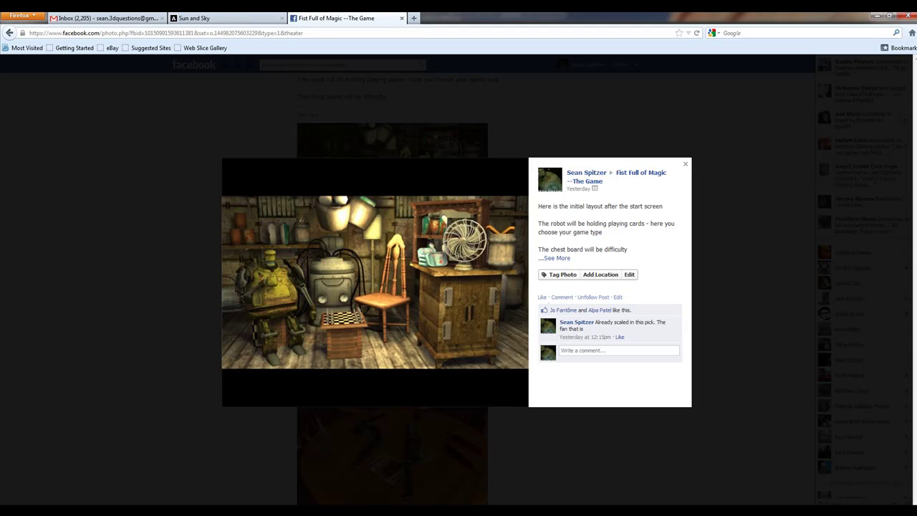
click(877, 17)
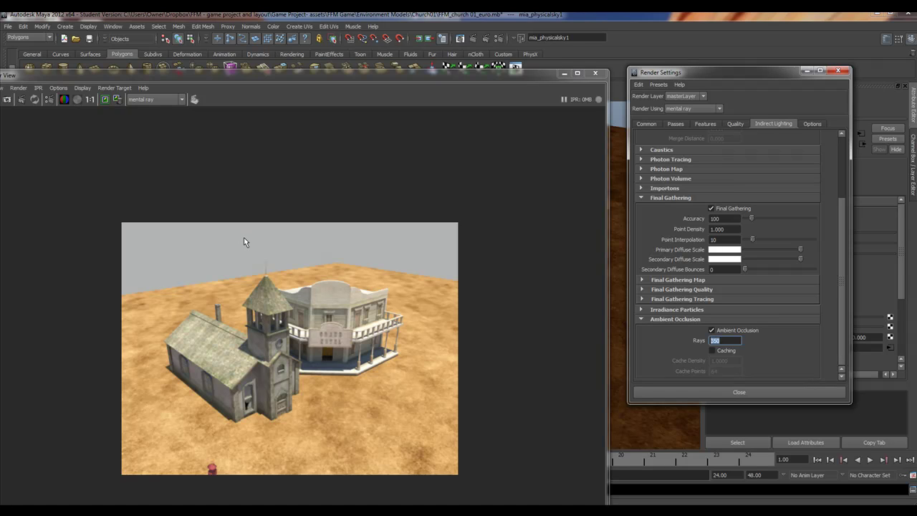
Step: Move the Render Settings window down out of the way, examine the rendered image, and minimize the Render View
drag(195, 73, 519, 177)
drag(749, 74, 523, 79)
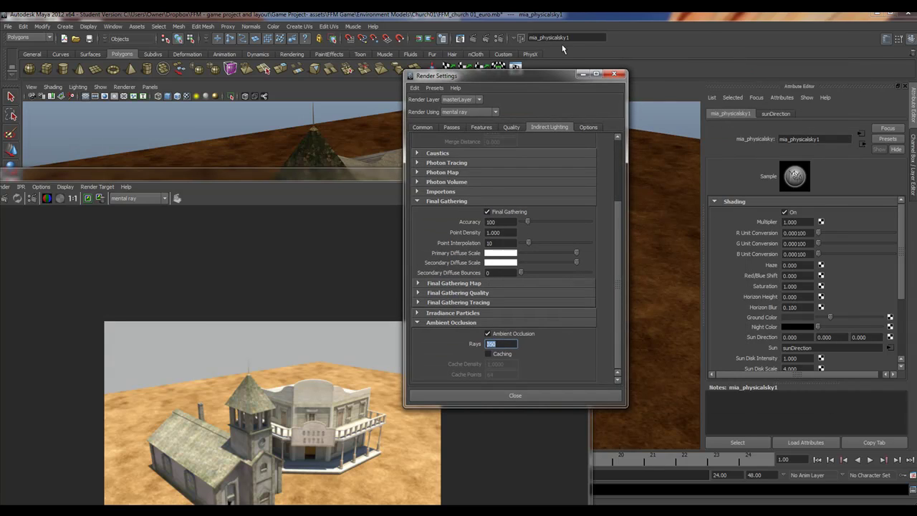
drag(551, 75, 620, 462)
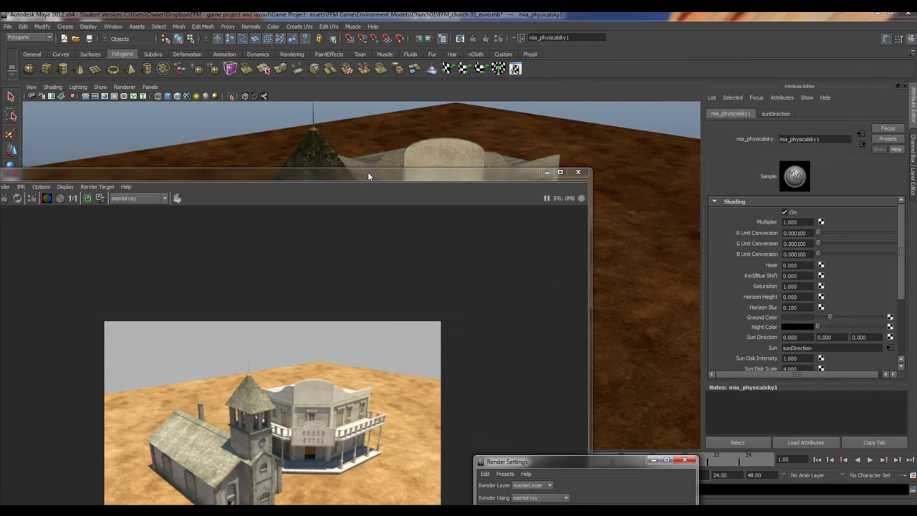
drag(368, 175, 406, 31)
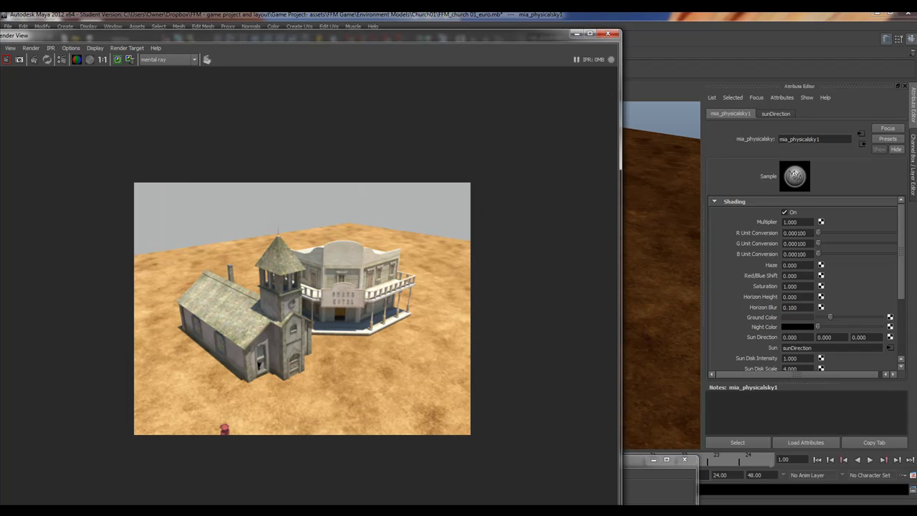
scroll(908, 222, down, 2)
scroll(908, 218, up, 2)
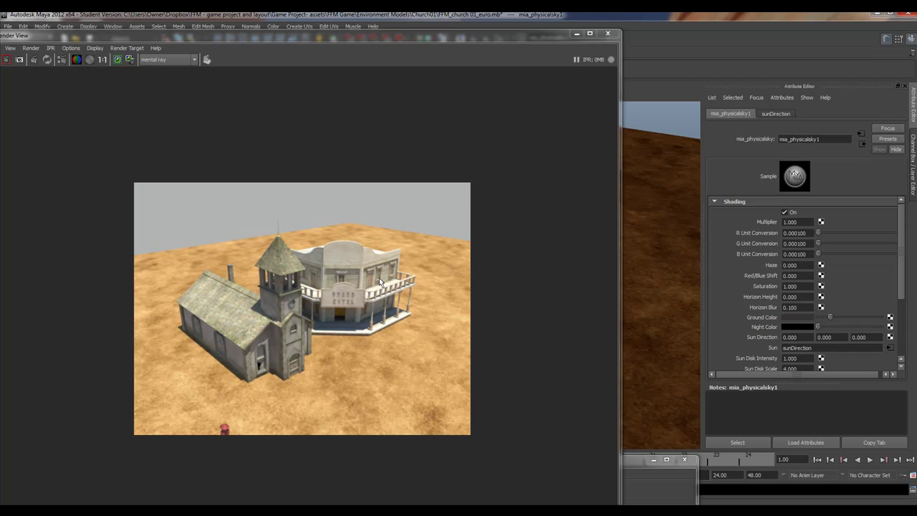
click(577, 33)
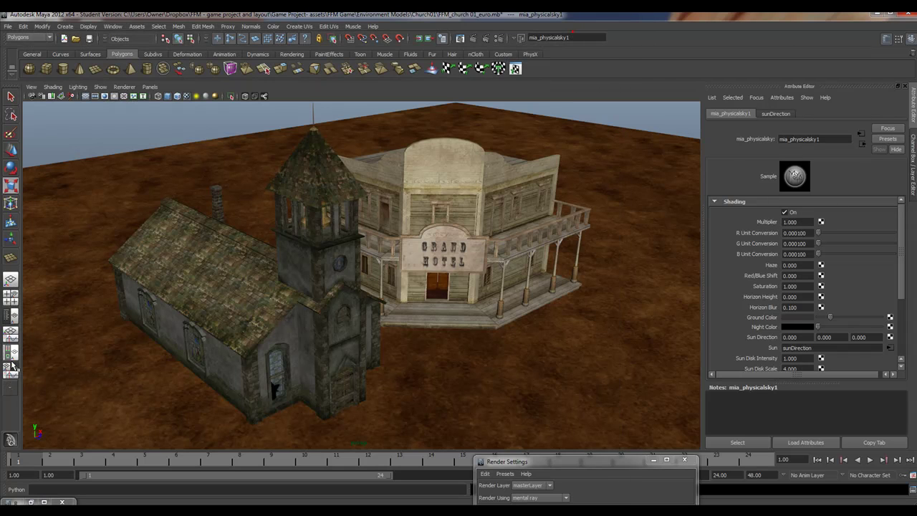
Step: Show the Outliner beside the perspective view and select the sunDirection light
click(9, 316)
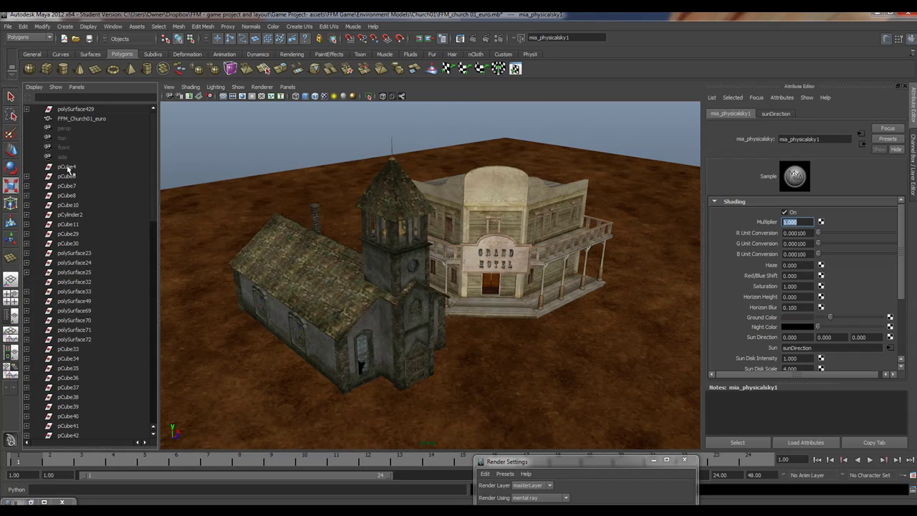
drag(154, 170, 132, 376)
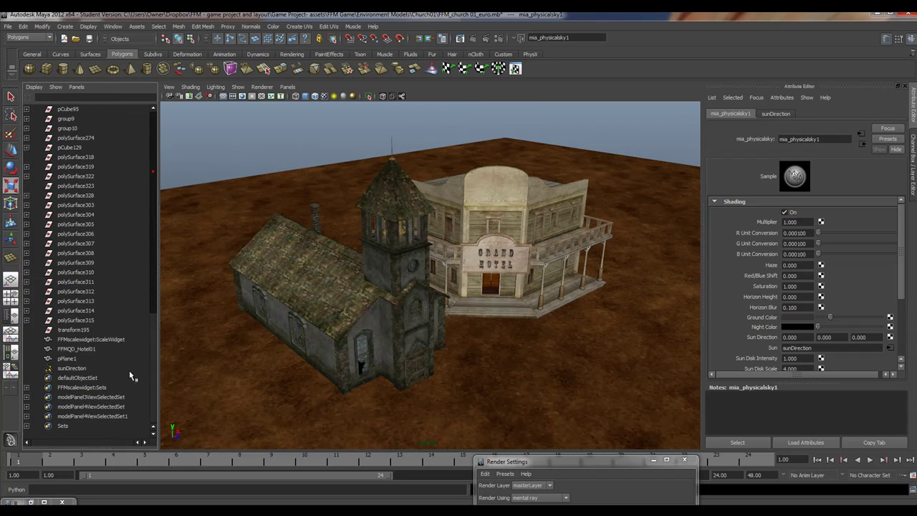
click(62, 370)
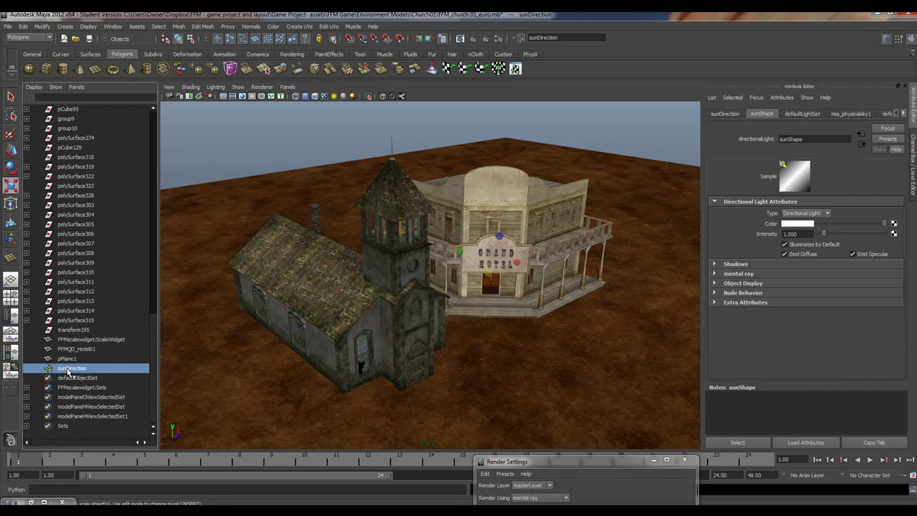
Step: Turn on ray trace shadows for the sunDirection directional light
click(904, 114)
click(904, 114)
mouse_move(824, 234)
mouse_down()
mouse_move(858, 236)
mouse_move(825, 238)
mouse_up()
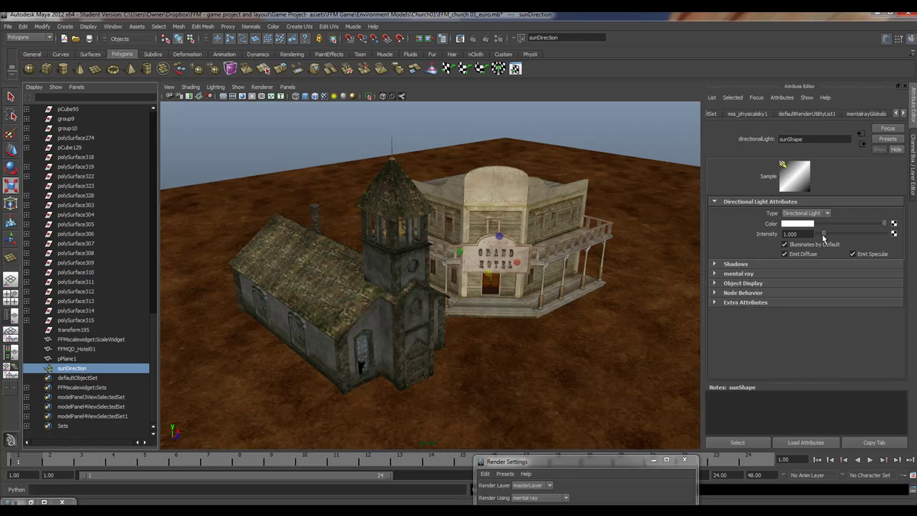
click(715, 264)
scroll(824, 301, down, 5)
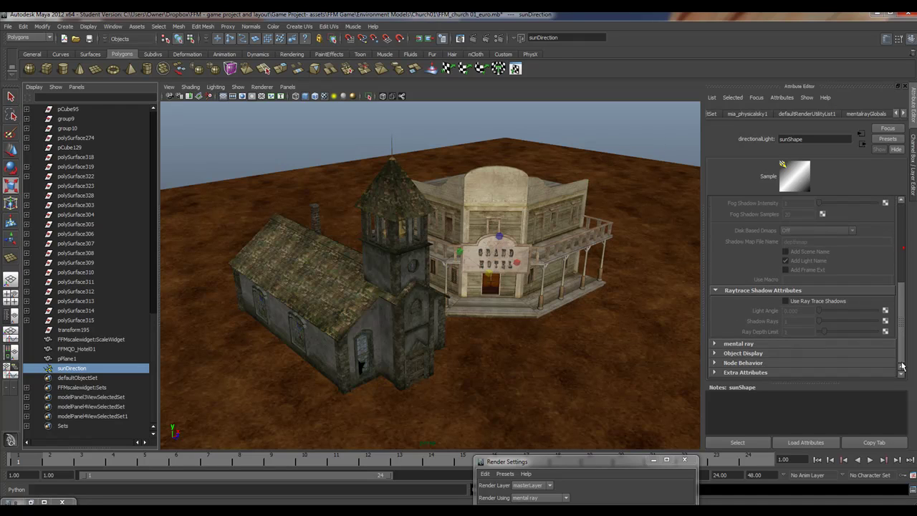
click(787, 301)
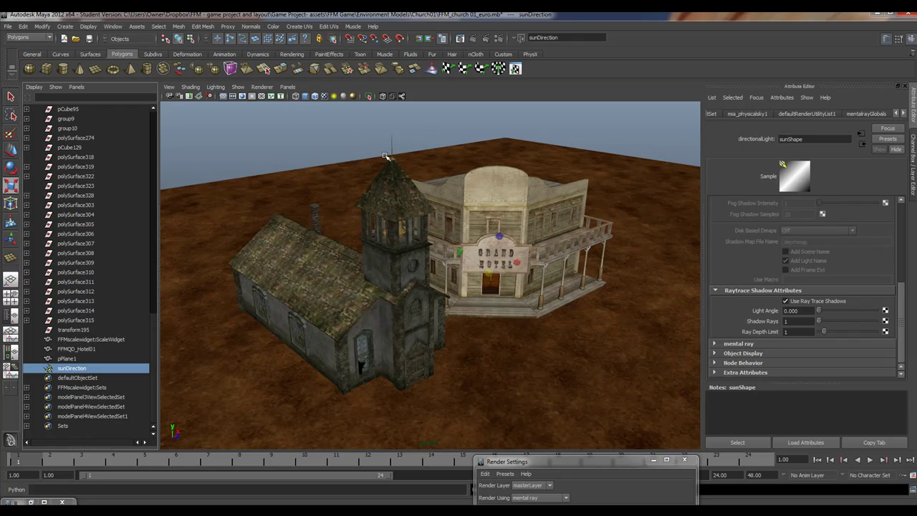
Step: Tilt the view slightly lower on the buildings and open the mia_physicalsky1 shading attributes at the Multiplier value
alt+drag(443, 261, 486, 306)
key(r)
drag(900, 307, 905, 223)
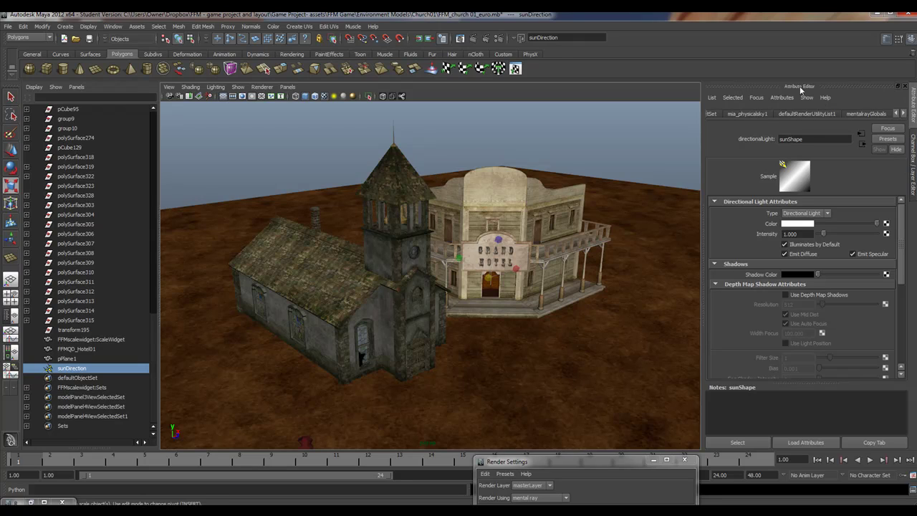
click(732, 117)
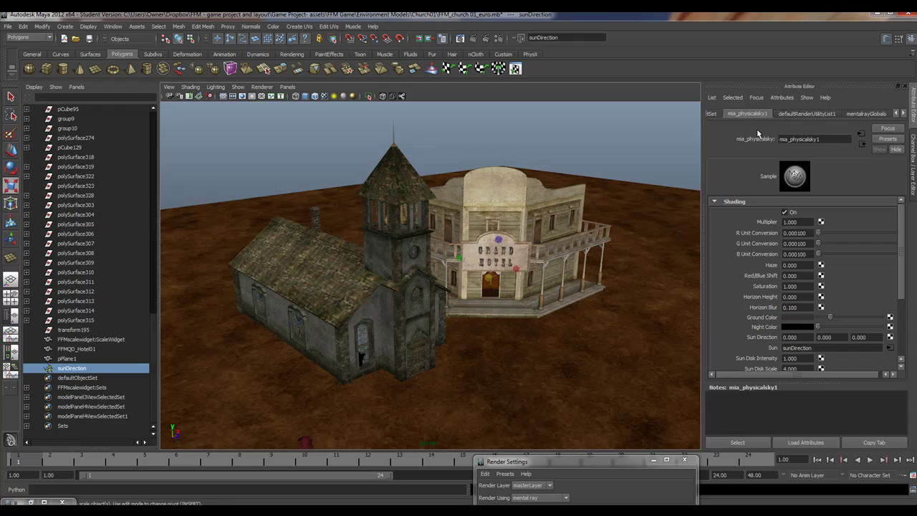
click(806, 223)
drag(806, 223, 781, 223)
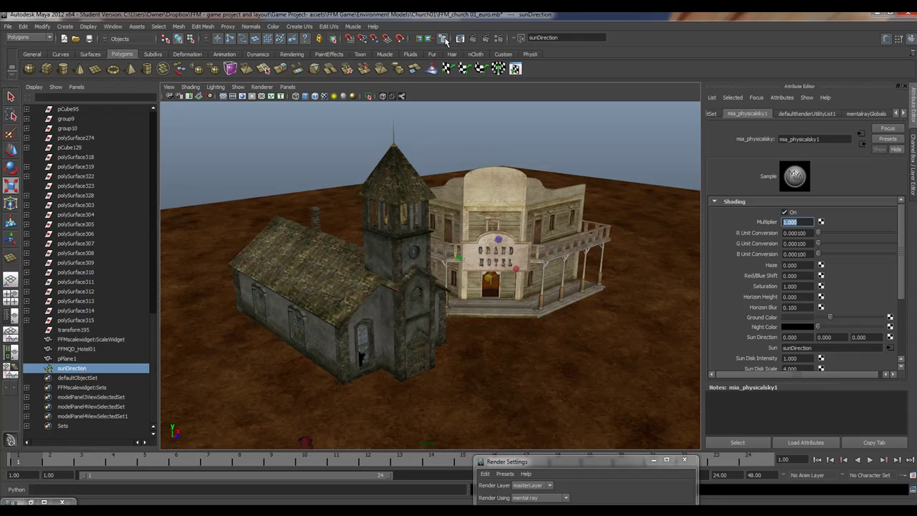
Step: Start an IPR render of the scene and mark the whole image as the interactive render region
click(488, 39)
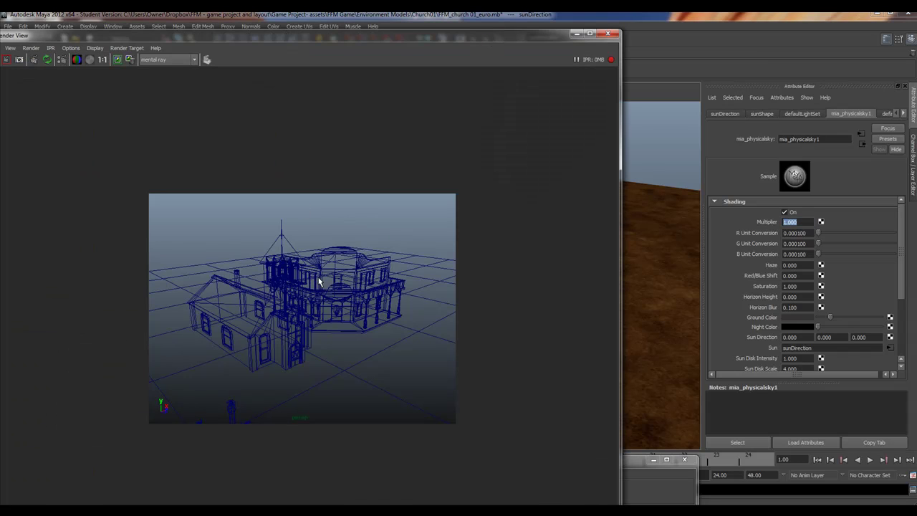
drag(144, 190, 485, 440)
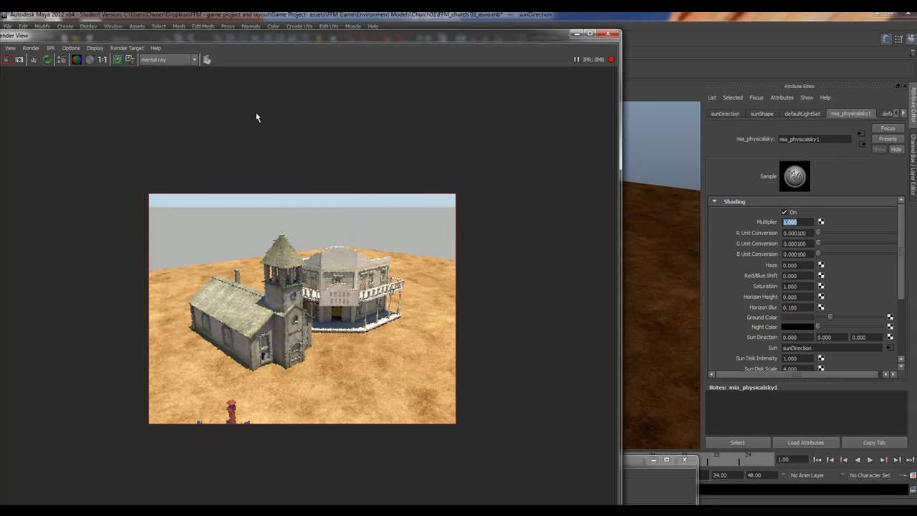
click(33, 61)
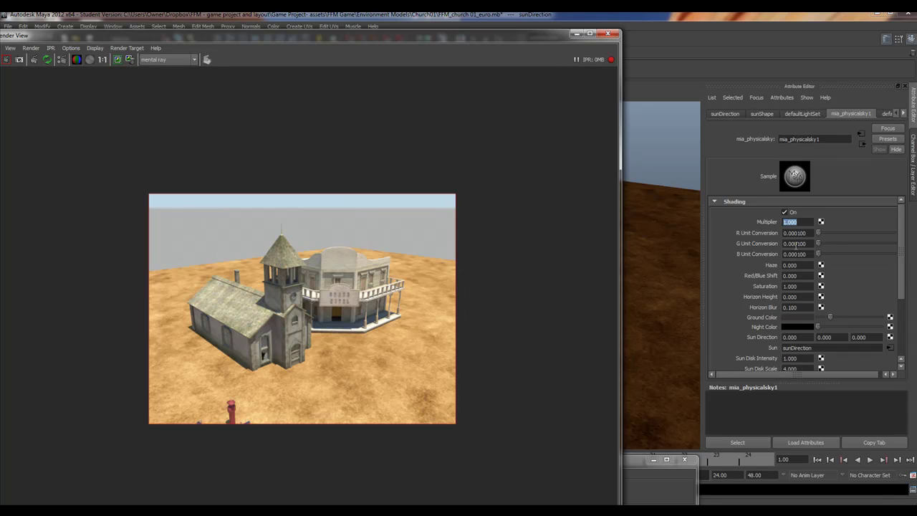
Step: Try a sky G Unit Conversion of 0.133758 and of 0, and return it to 0.0001
drag(821, 247, 829, 248)
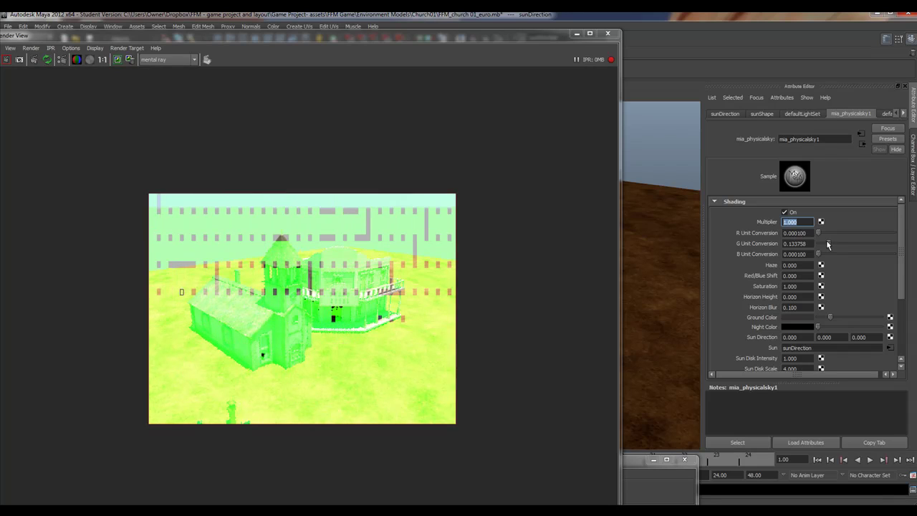
drag(829, 247, 814, 246)
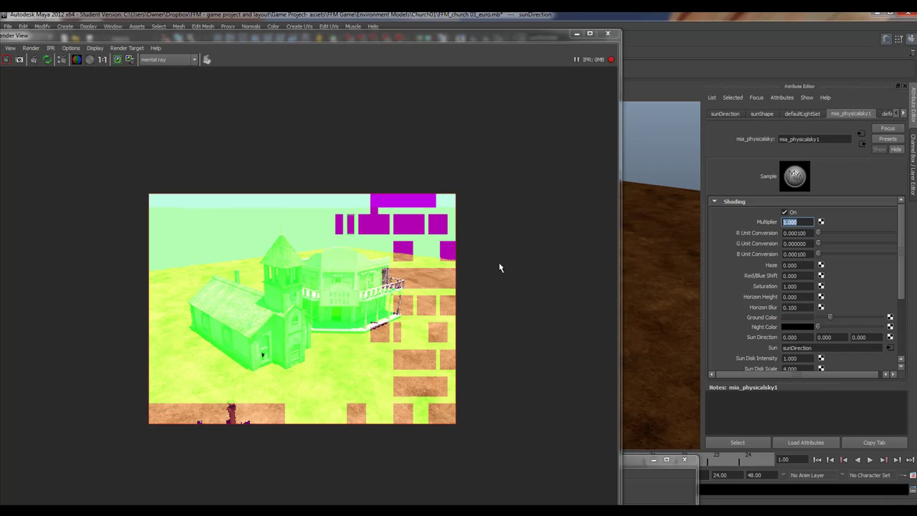
click(811, 244)
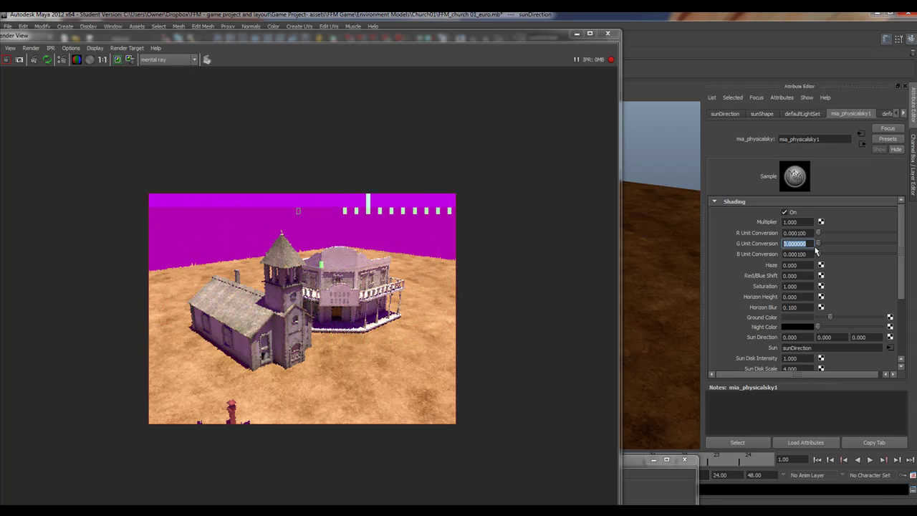
text(0.0001)
key(Return)
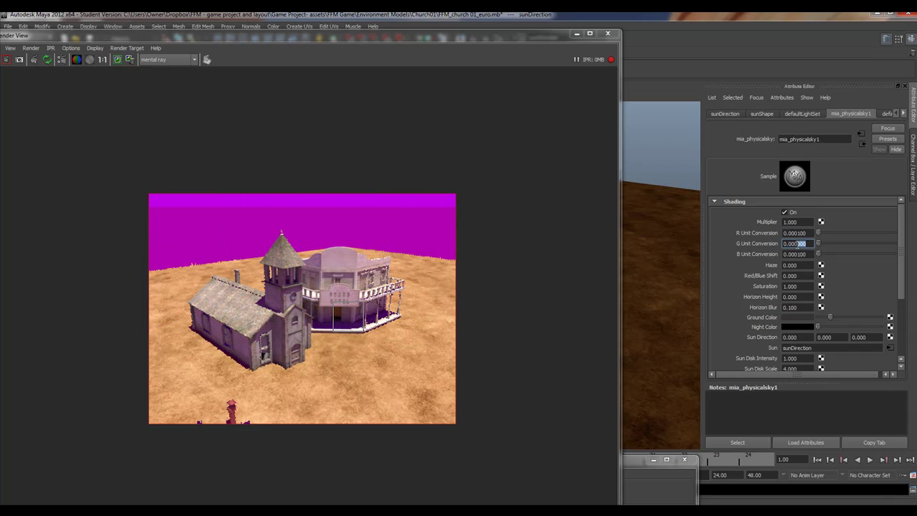
key(BackSpace)
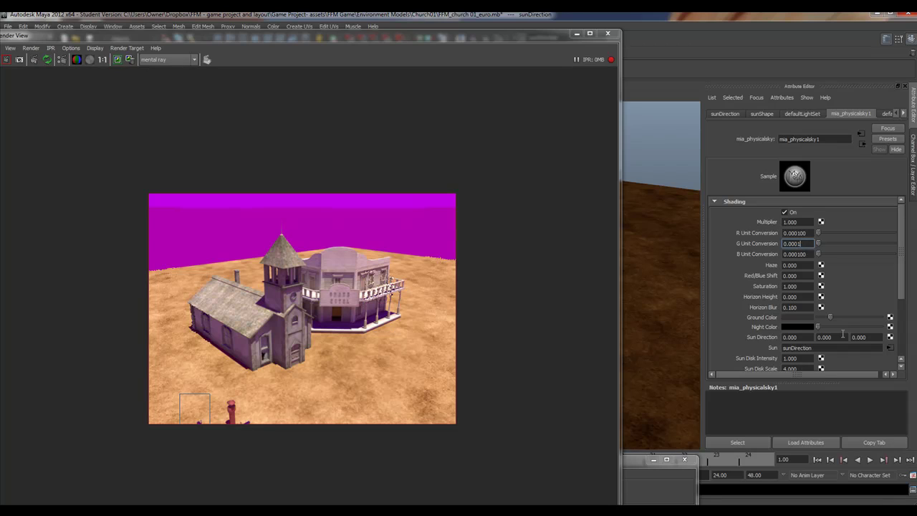
text(00)
key(Return)
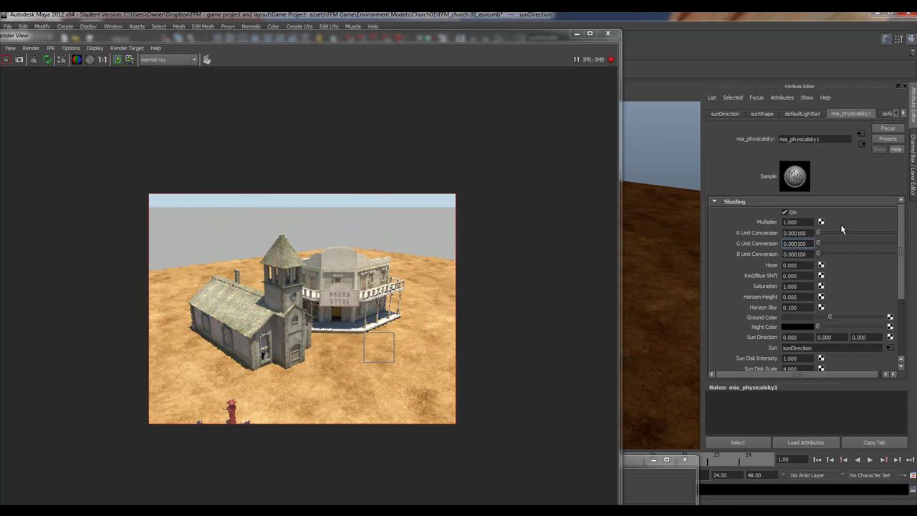
Step: Test the physical sky with a Haze of 5 in the IPR render and return Haze to 0
click(803, 267)
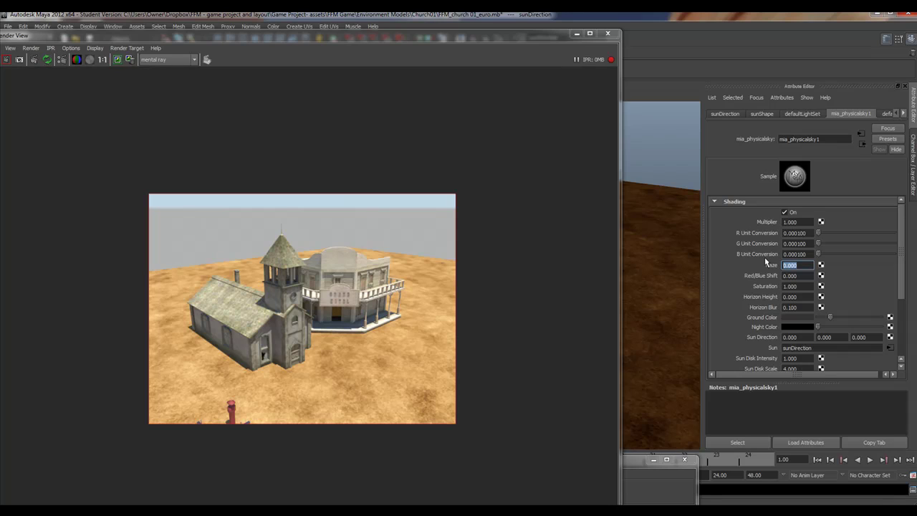
text(5)
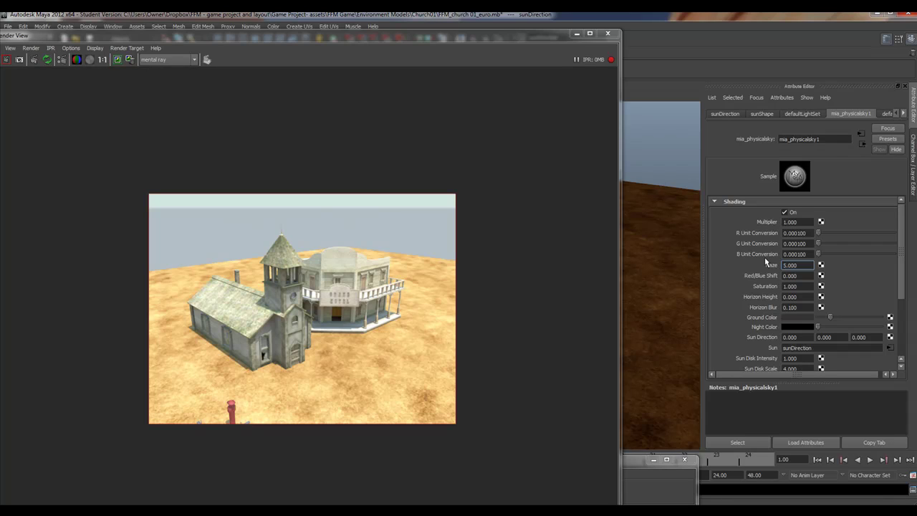
drag(804, 264, 790, 263)
text(0)
key(Return)
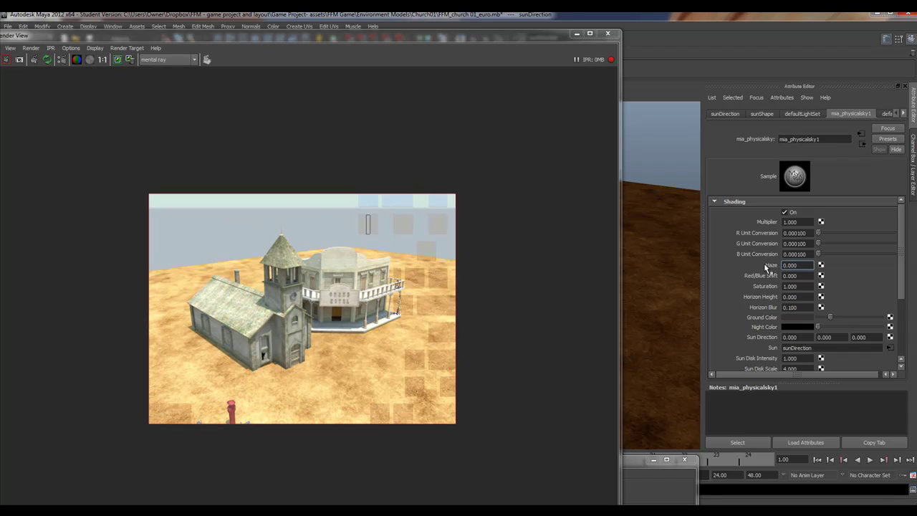
Step: Set the physical sky's Horizon Height to -5
click(792, 276)
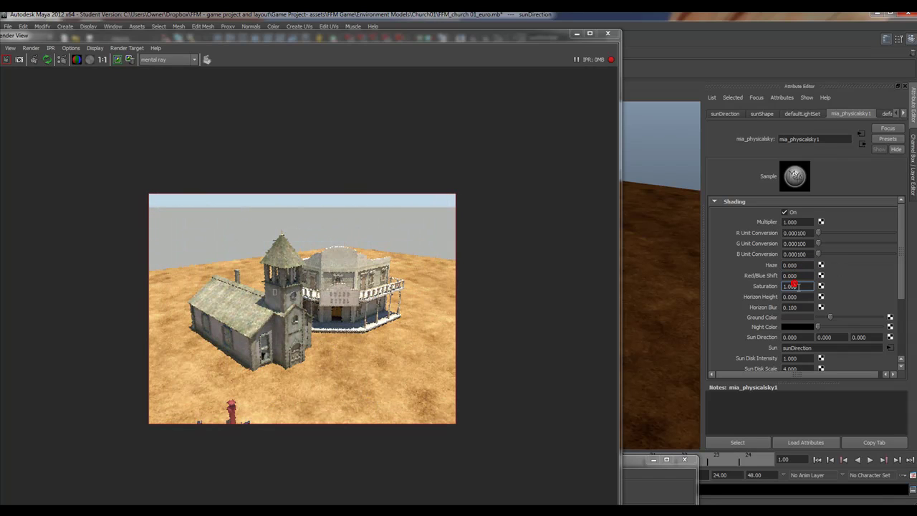
key(Tab)
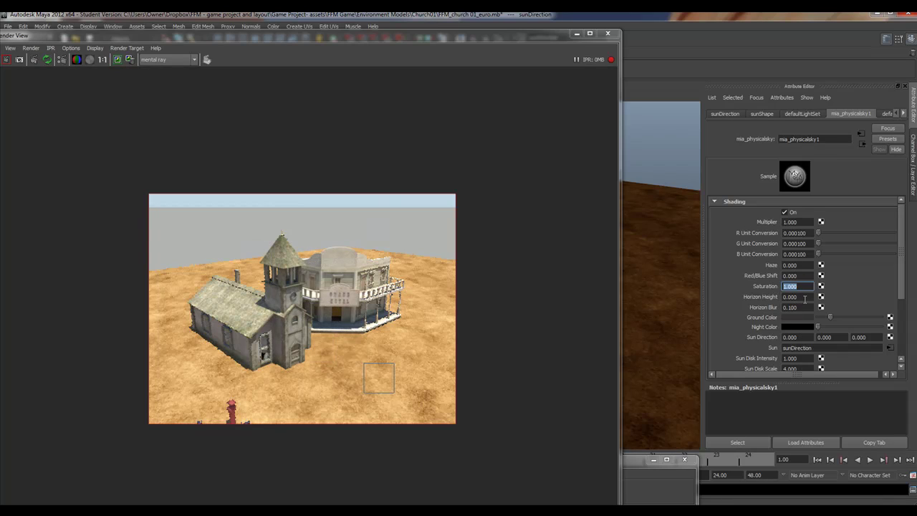
key(Tab)
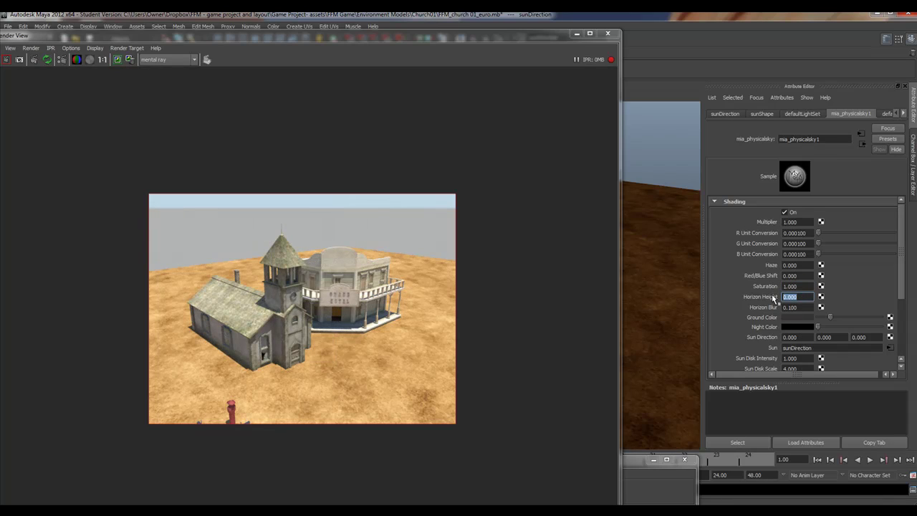
text(-5)
key(Return)
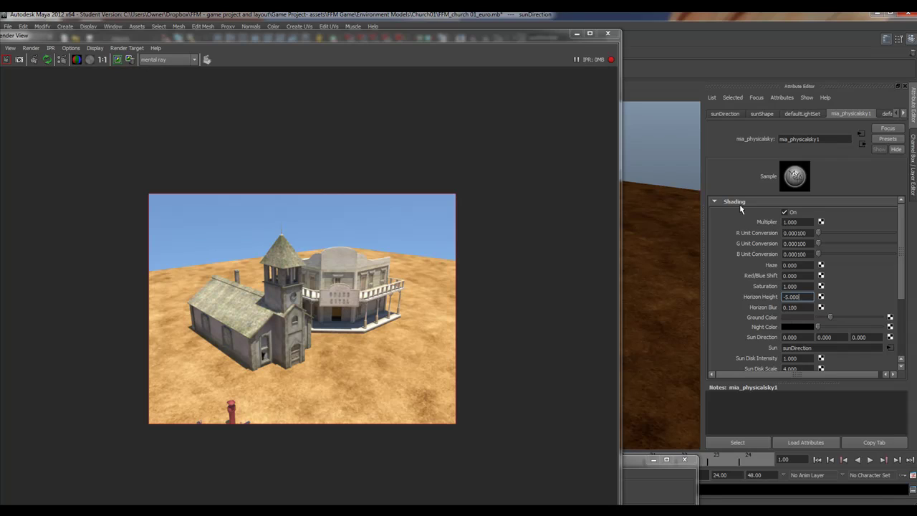
Step: Look over the remaining physical sky attributes and move the Render View down clear of the perspective view
drag(902, 260, 905, 299)
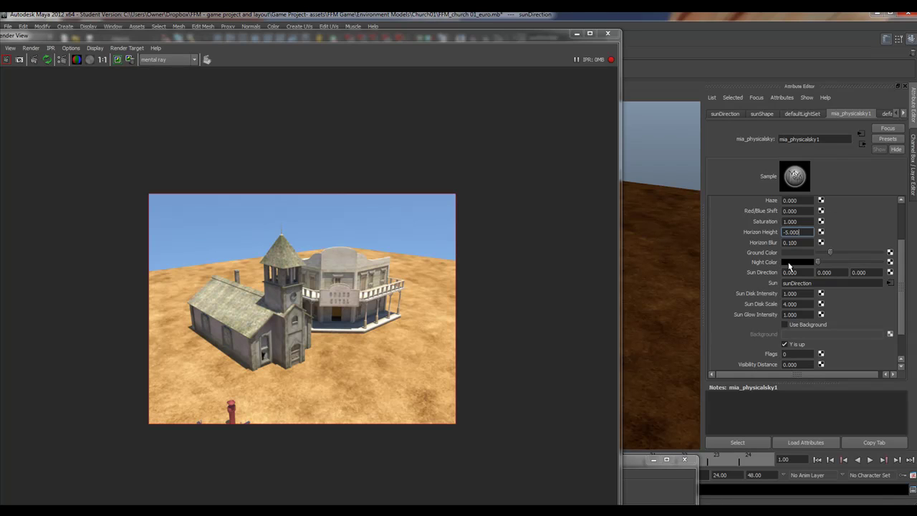
drag(349, 39, 552, 244)
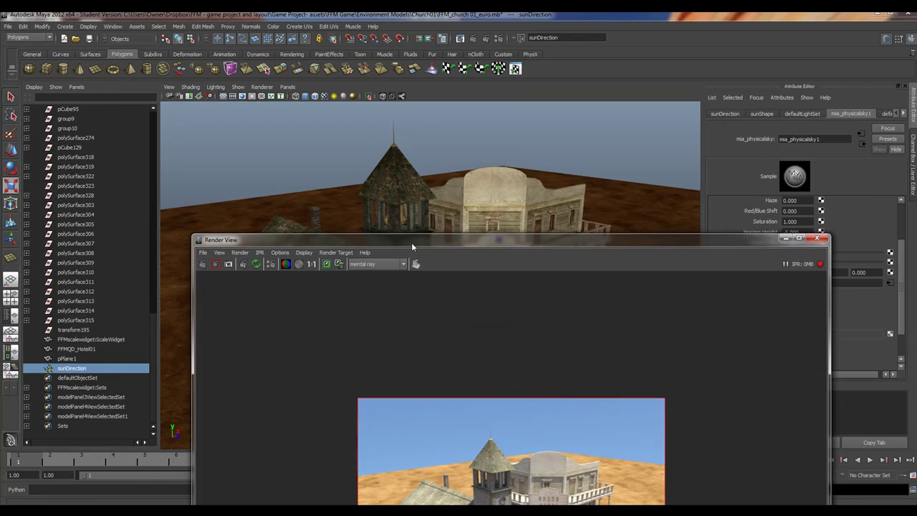
drag(412, 248, 426, 421)
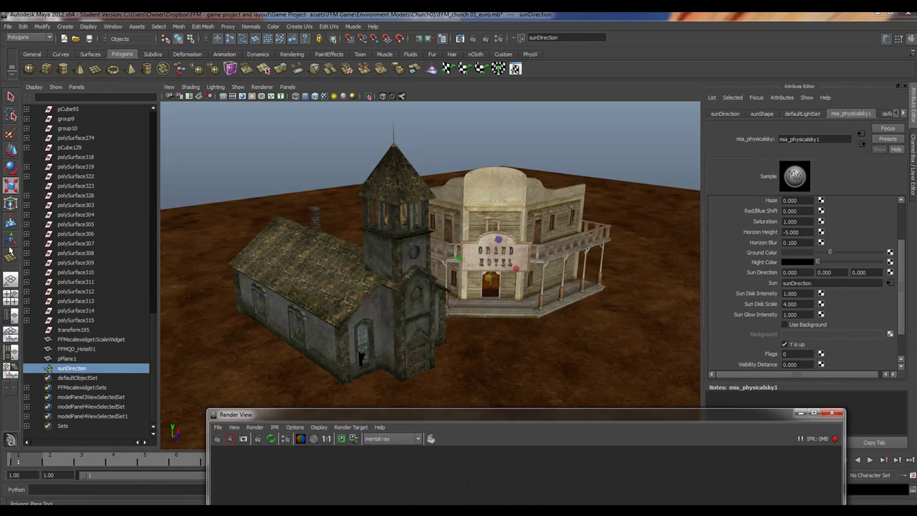
Step: Raise the sunDirection light about 680 cm straight up, above the hotel
click(11, 167)
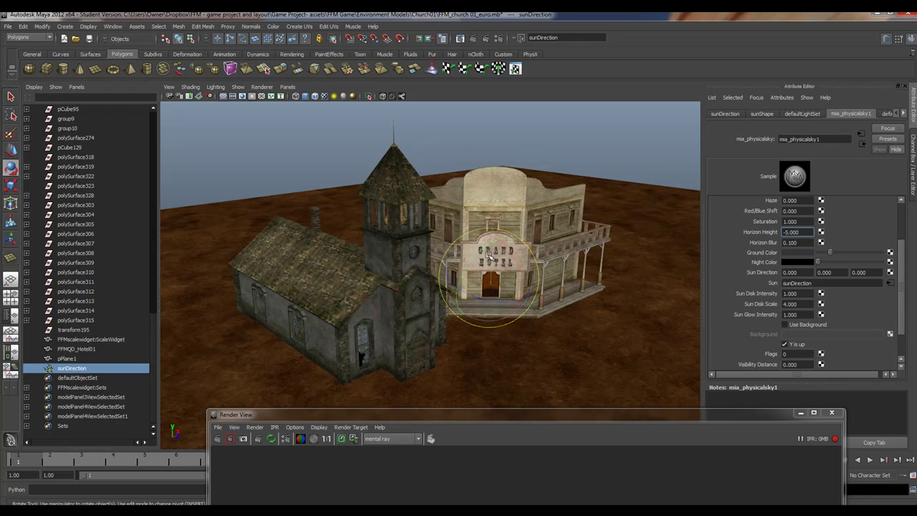
key(r)
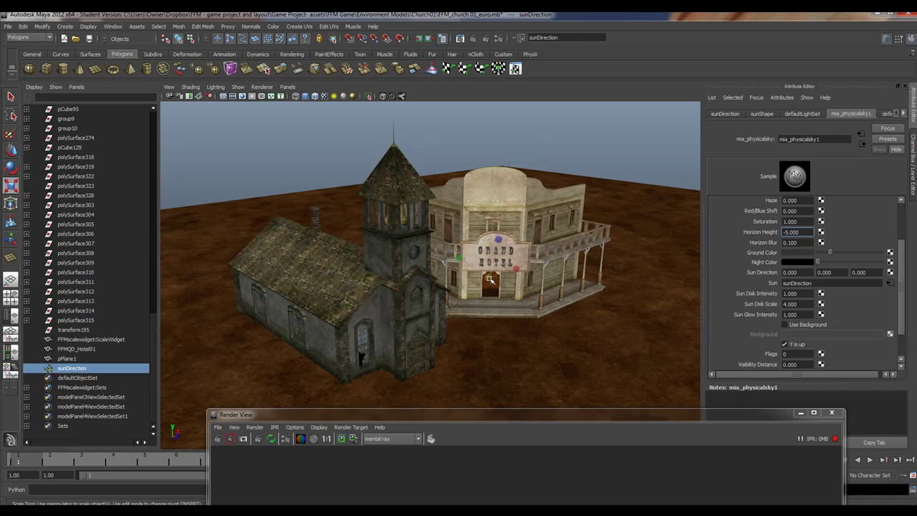
mouse_move(612, 289)
middle_down()
mouse_move(640, 287)
mouse_move(627, 287)
middle_up()
key(w)
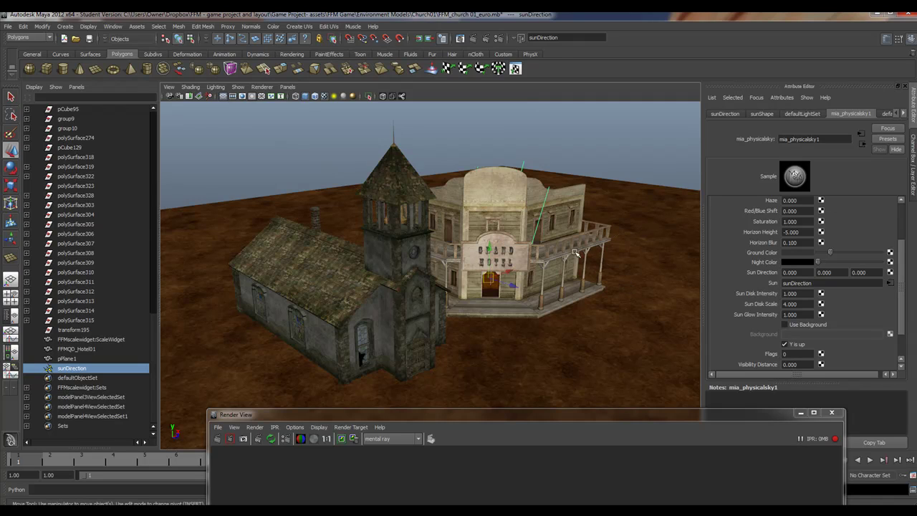
drag(504, 248, 487, 136)
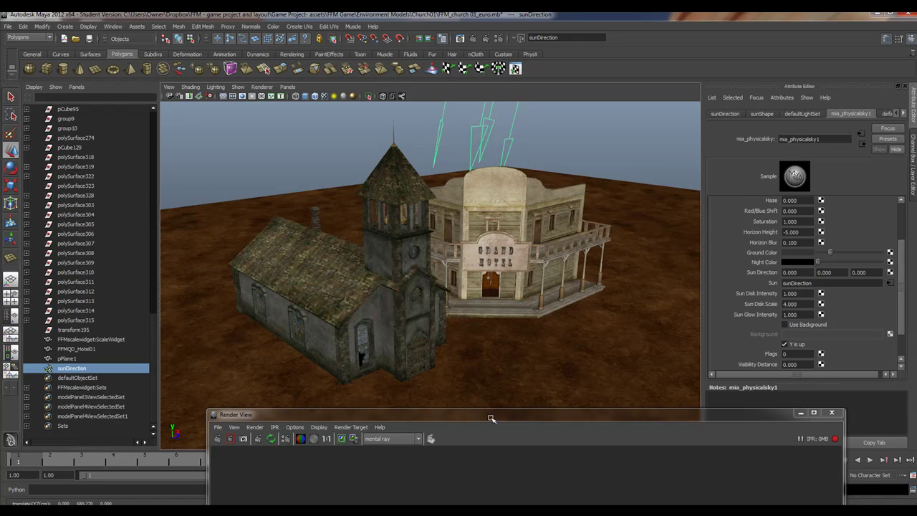
Step: Frame the sunDirection light in the view and rotate it to a more slanted angle over the buildings
key(f)
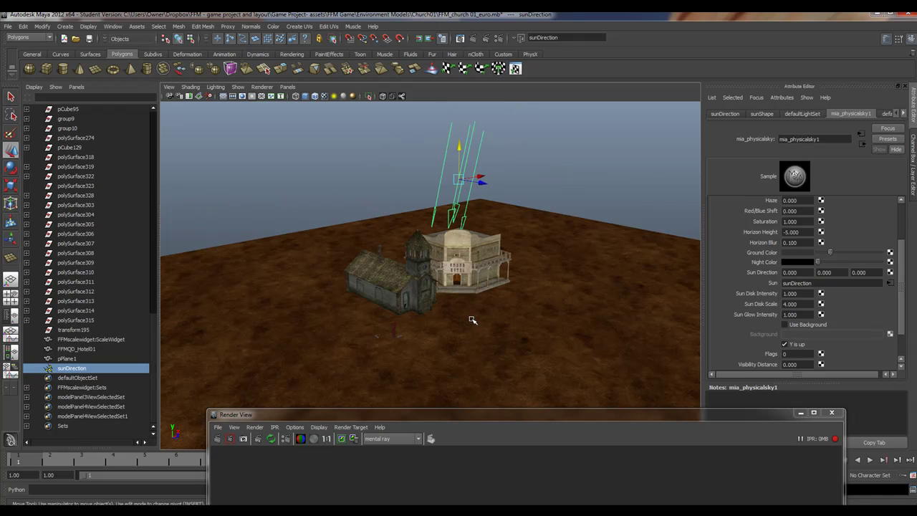
click(10, 167)
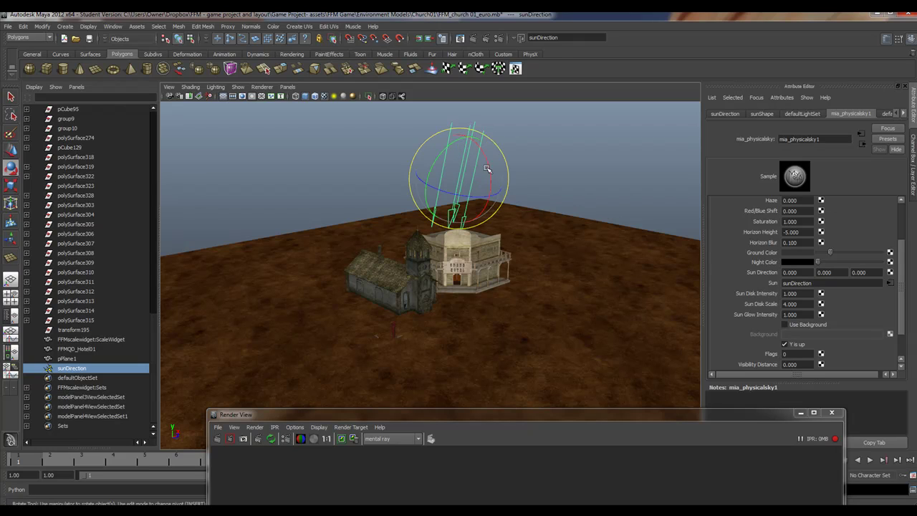
drag(491, 170, 430, 147)
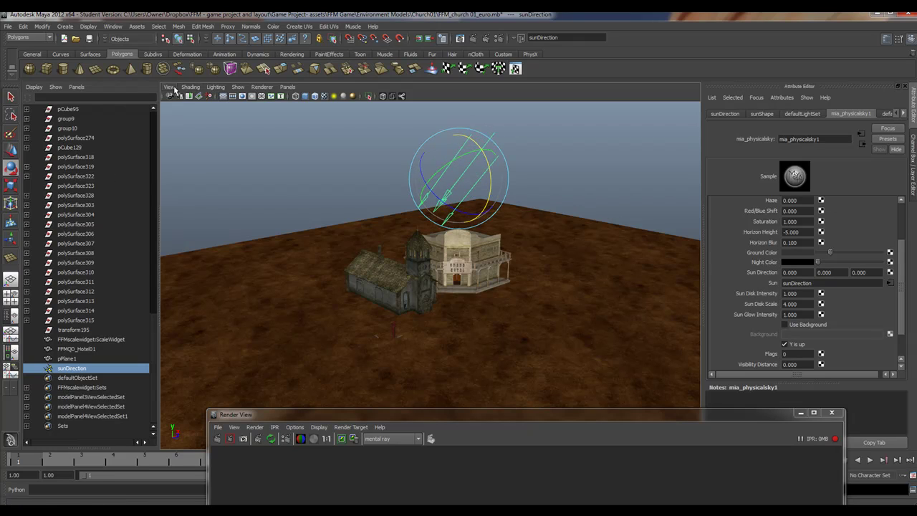
Step: Preview the perspective view with all scene lights, and return it to default lighting
click(189, 86)
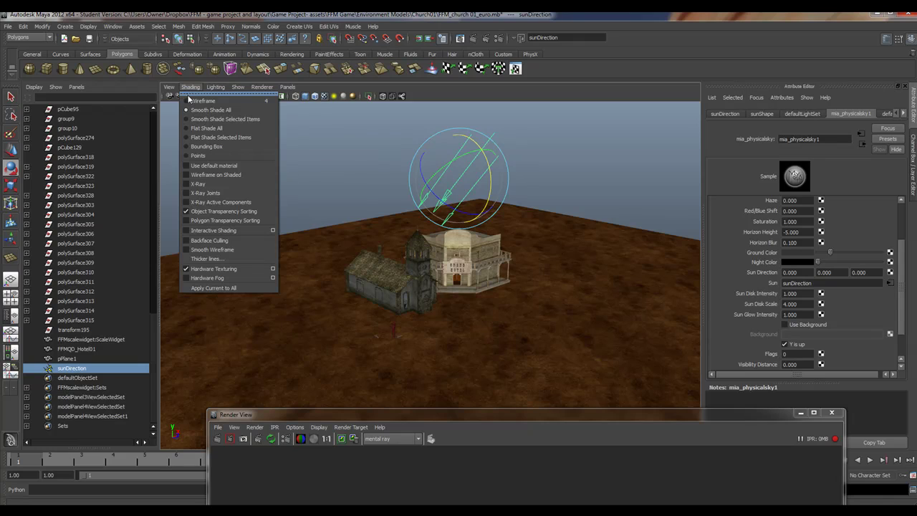
mouse_move(215, 87)
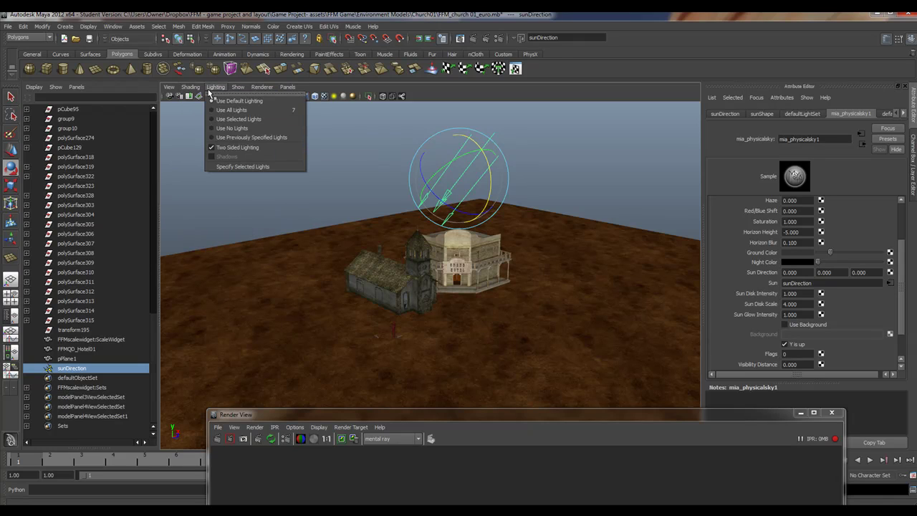
click(229, 110)
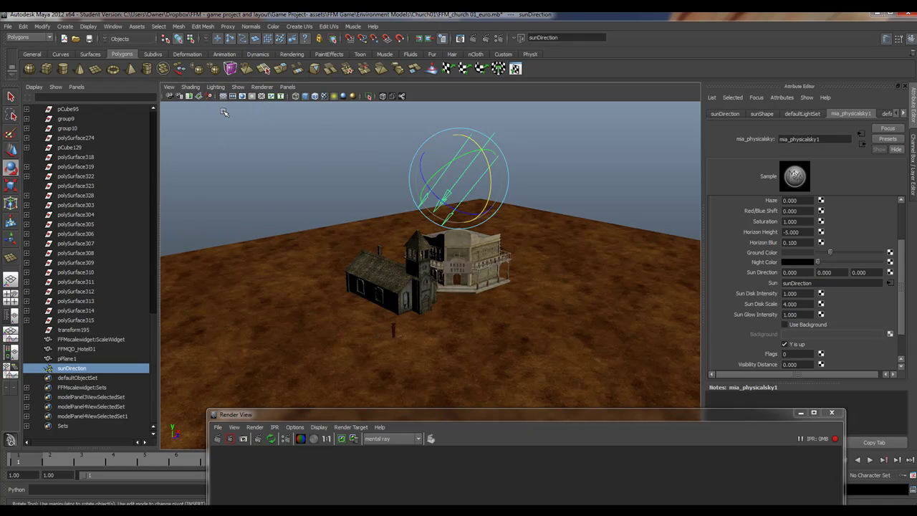
click(215, 87)
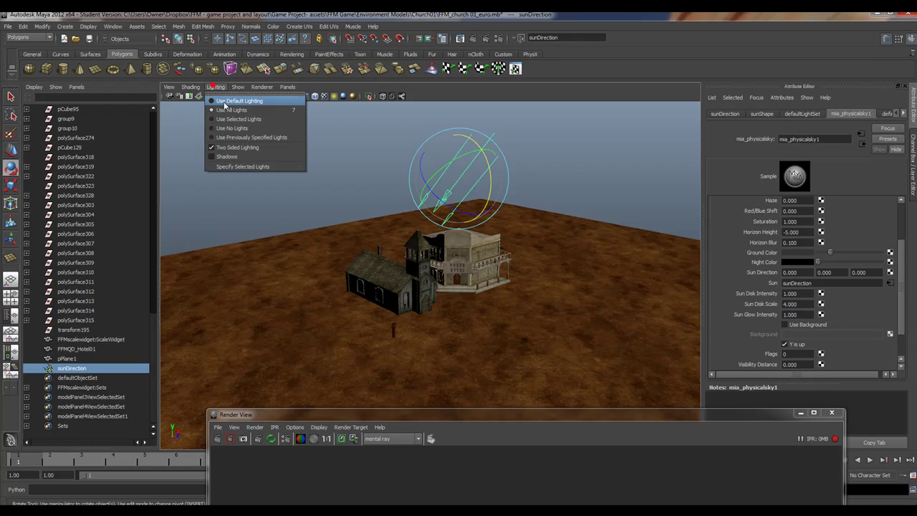
click(237, 101)
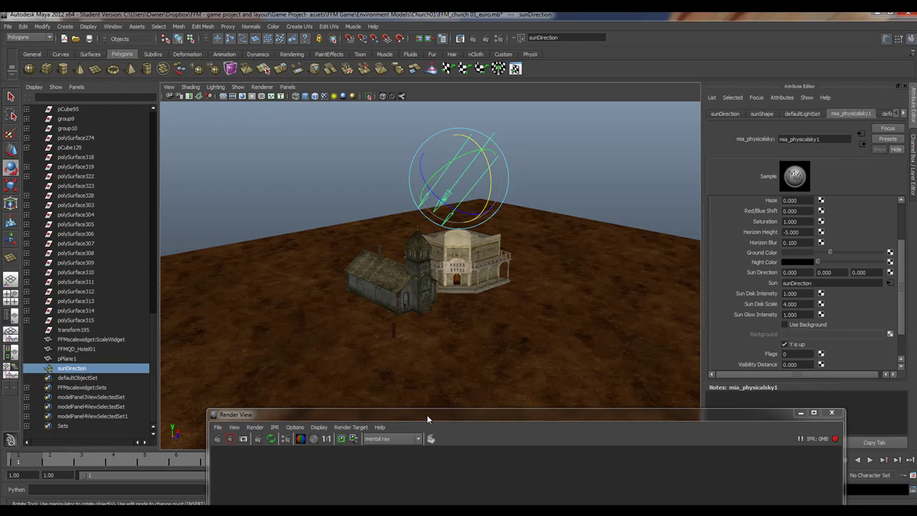
Step: Move the Render View aside and tilt the sunDirection light progressively toward the horizon to lengthen the buildings' shadows in the IPR render
drag(428, 416, 682, 145)
scroll(406, 280, up, 4)
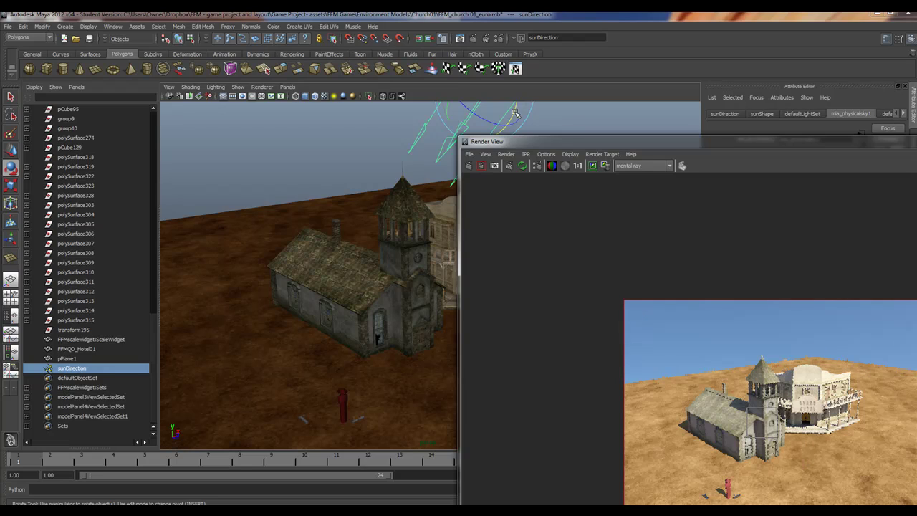
click(515, 114)
drag(515, 113, 508, 124)
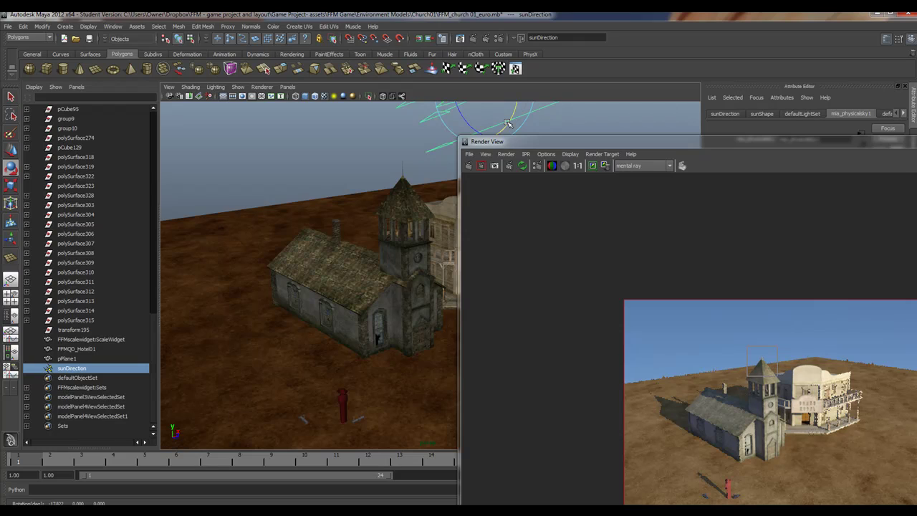
drag(519, 115, 515, 115)
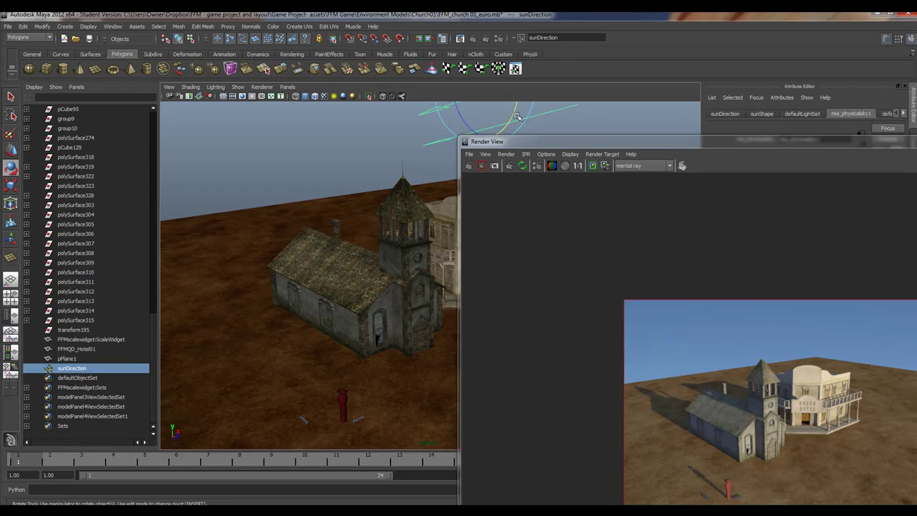
drag(514, 116, 509, 123)
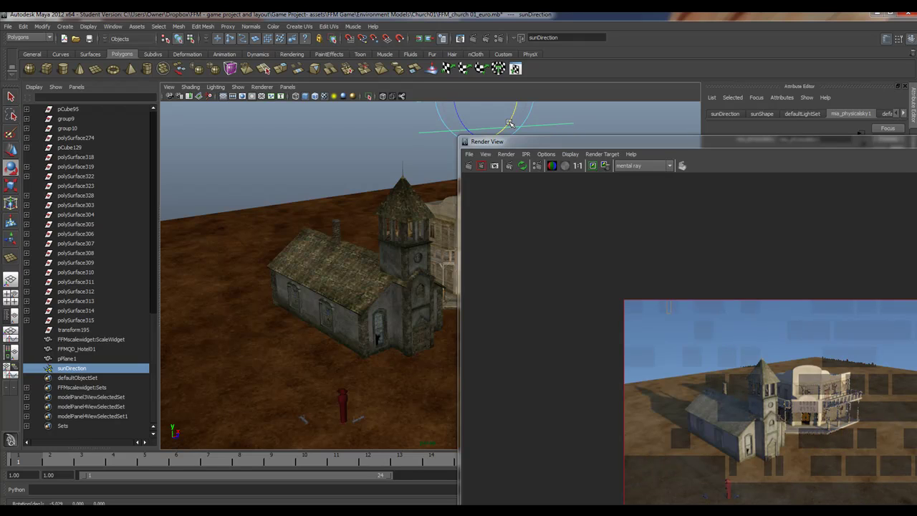
Step: Reposition the Render View below the light's rotation rings and tilt the sunDirection light level with the horizon
drag(602, 143, 366, 198)
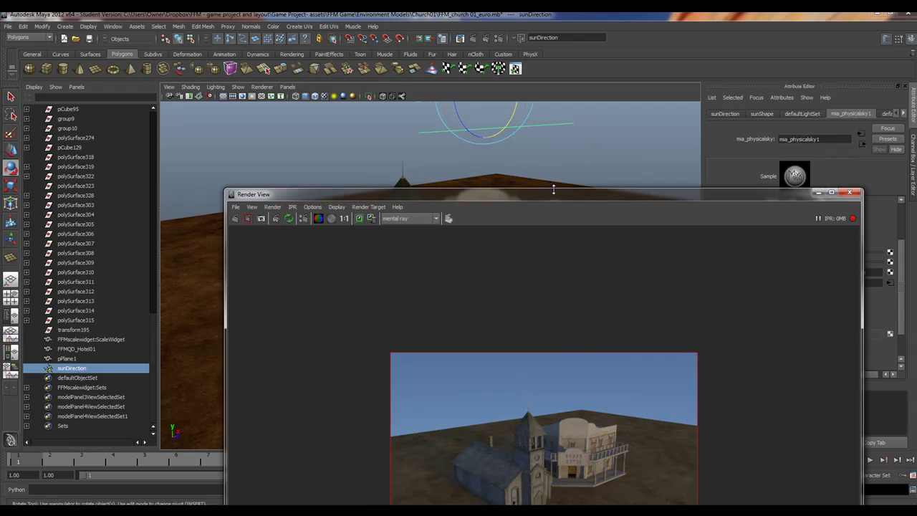
drag(553, 192, 592, 160)
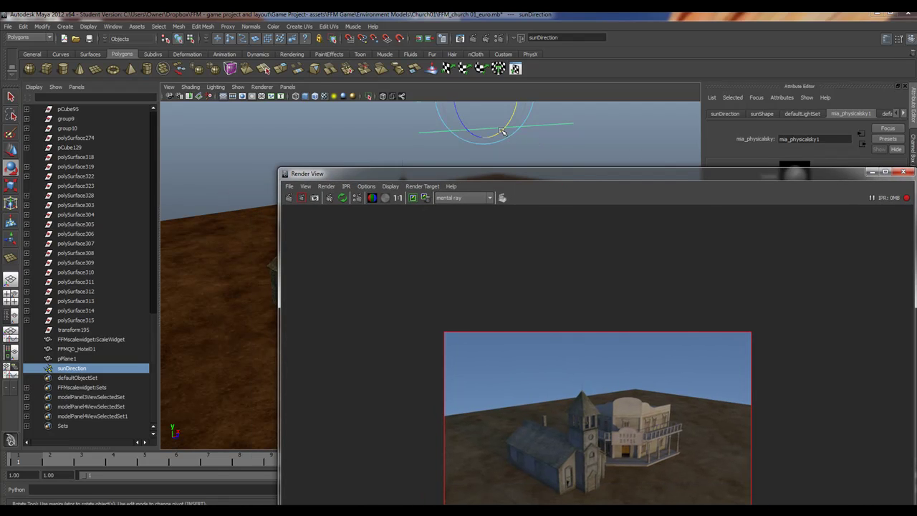
drag(502, 131, 500, 133)
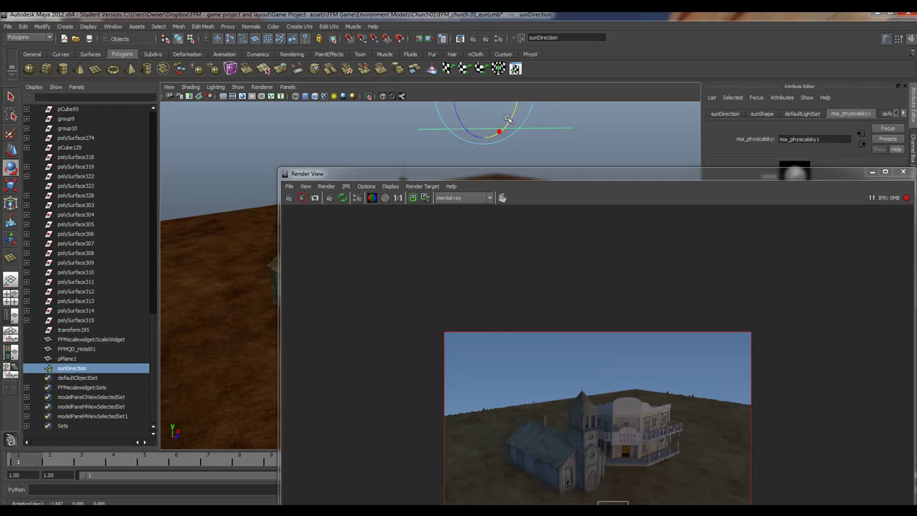
Step: Rotate the sunDirection light around to shine from behind the buildings, angled down so their shadows fall toward the camera
drag(507, 117, 465, 52)
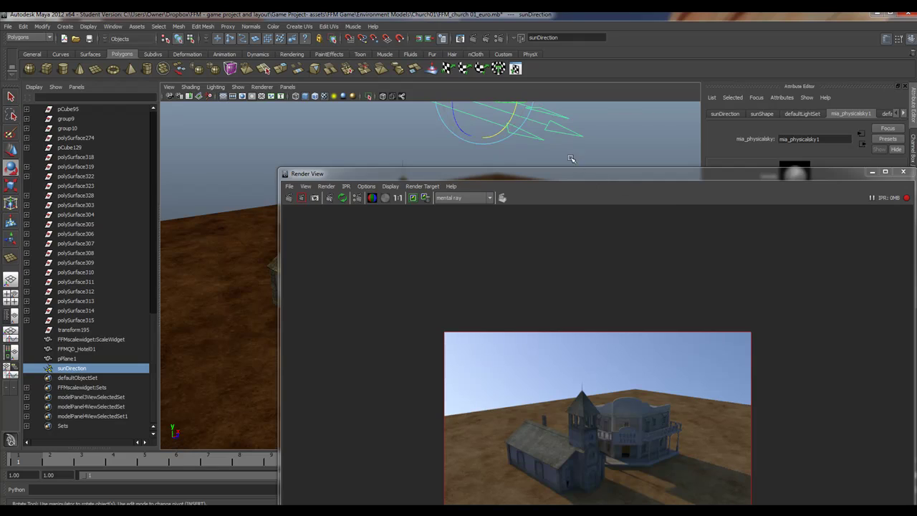
drag(501, 134, 503, 132)
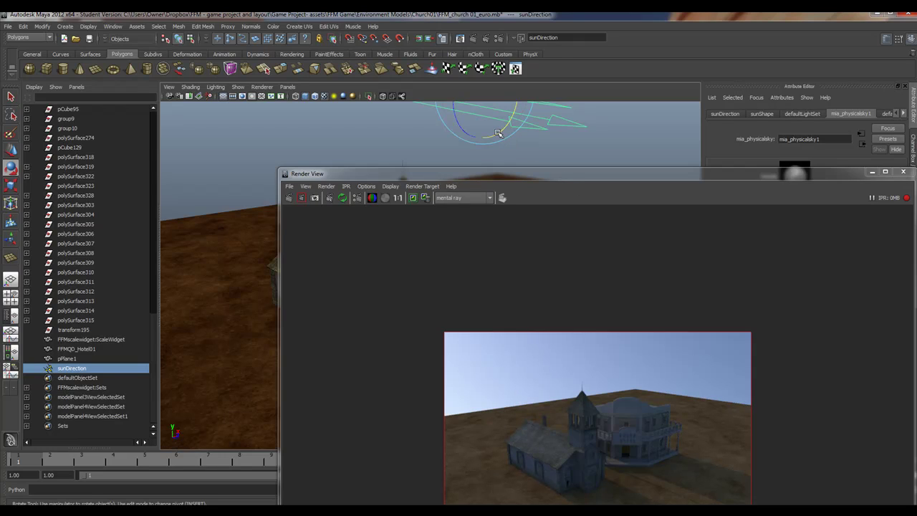
click(498, 133)
drag(498, 133, 489, 137)
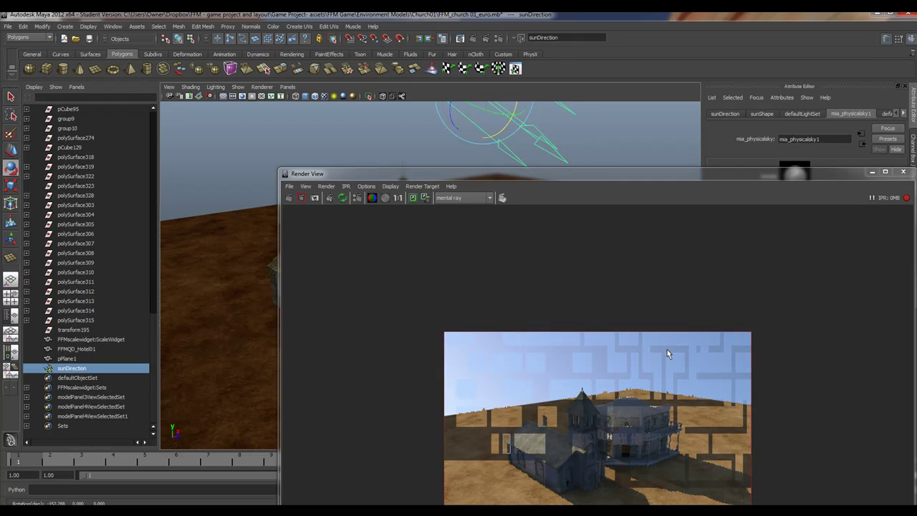
Step: Move the Render View clear of the light attributes and show the mia_physicalsun1 attributes
drag(649, 174, 363, 111)
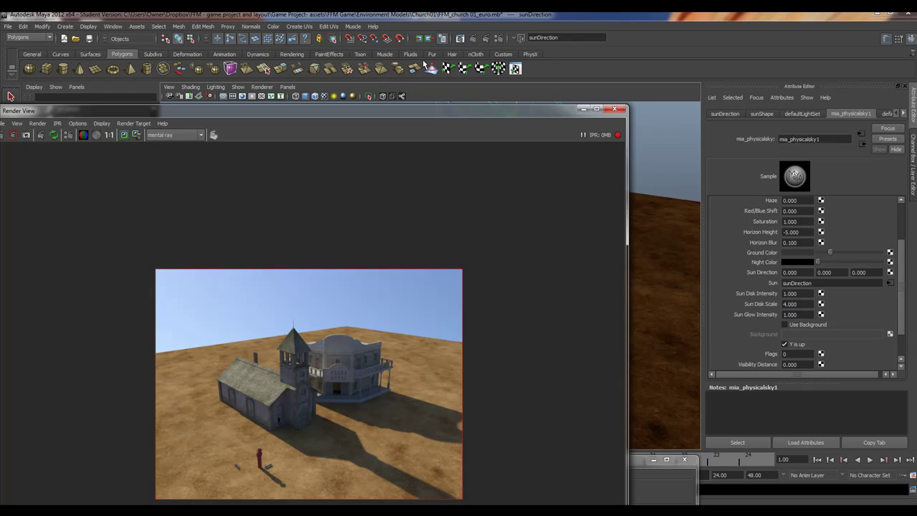
drag(306, 112, 312, 181)
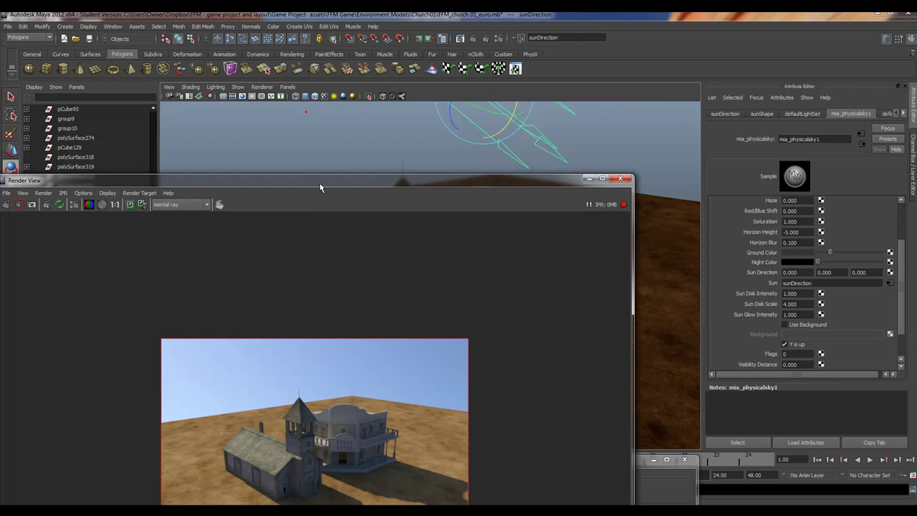
click(904, 115)
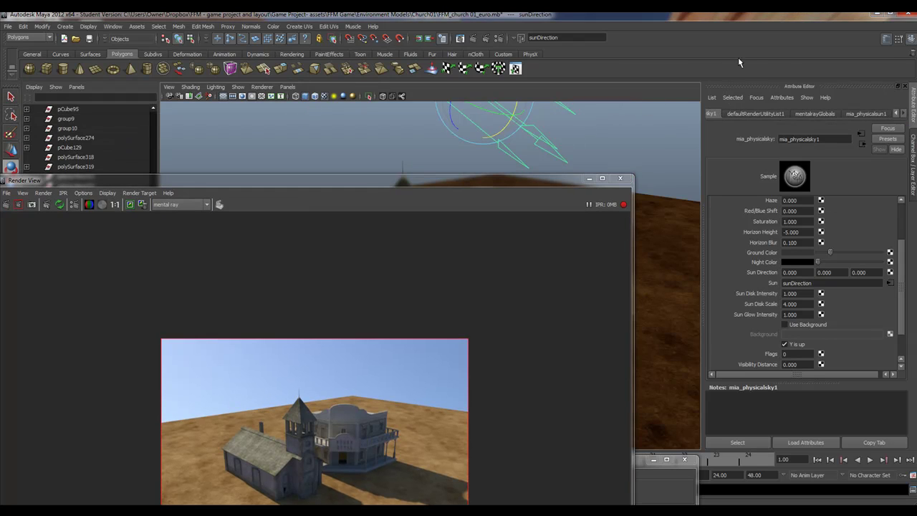
click(867, 113)
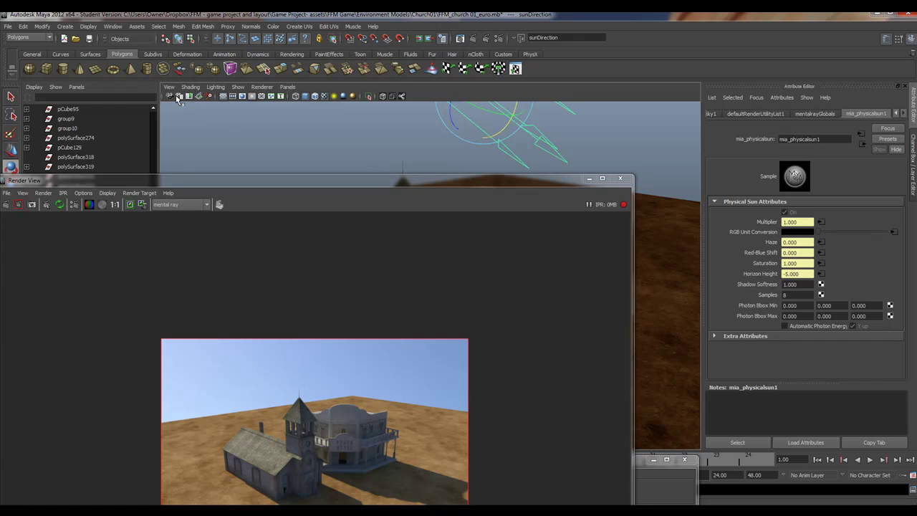
Step: In the perspective camera's mia_exposure_simple1 node, lower Gamma to about 1.317 and Knee to about 0.417 while checking the render
click(179, 98)
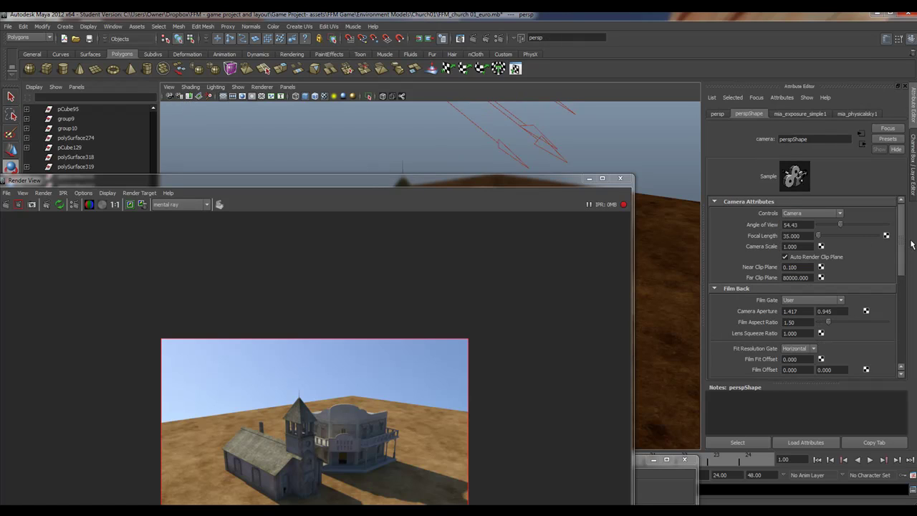
click(810, 114)
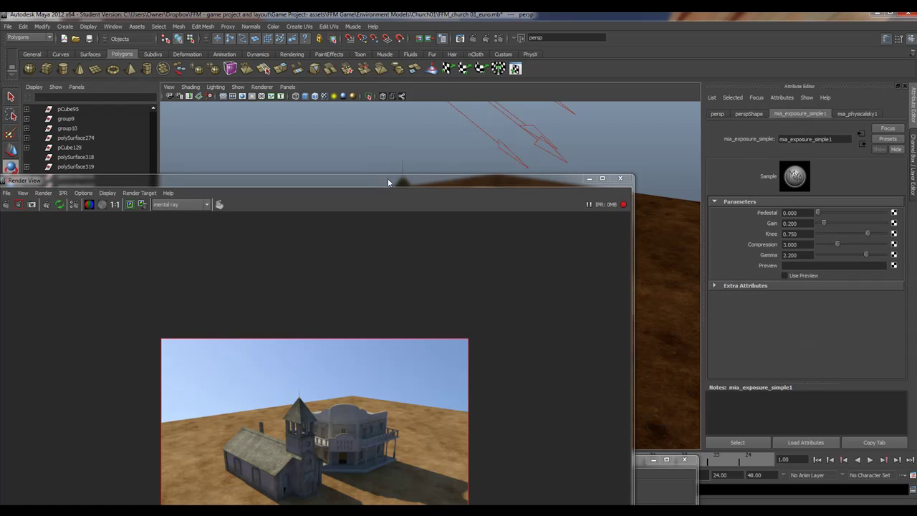
drag(389, 182, 401, 59)
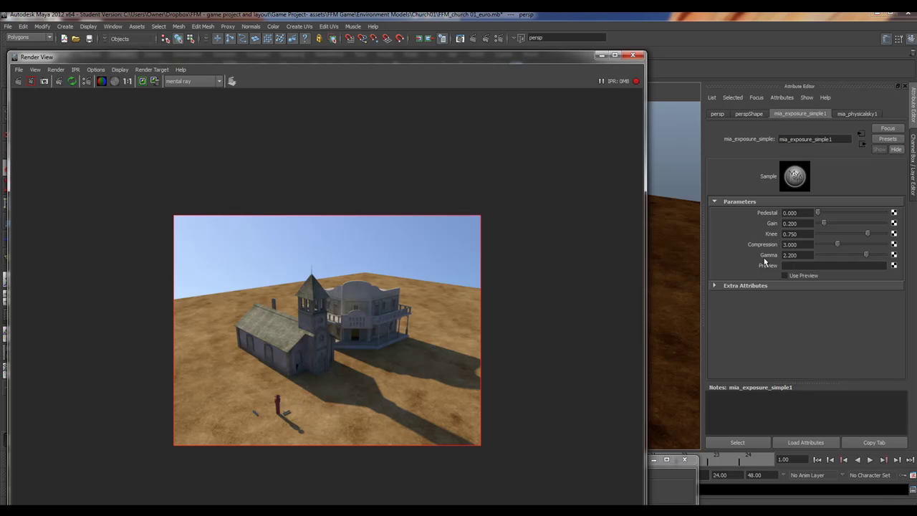
drag(867, 255, 852, 258)
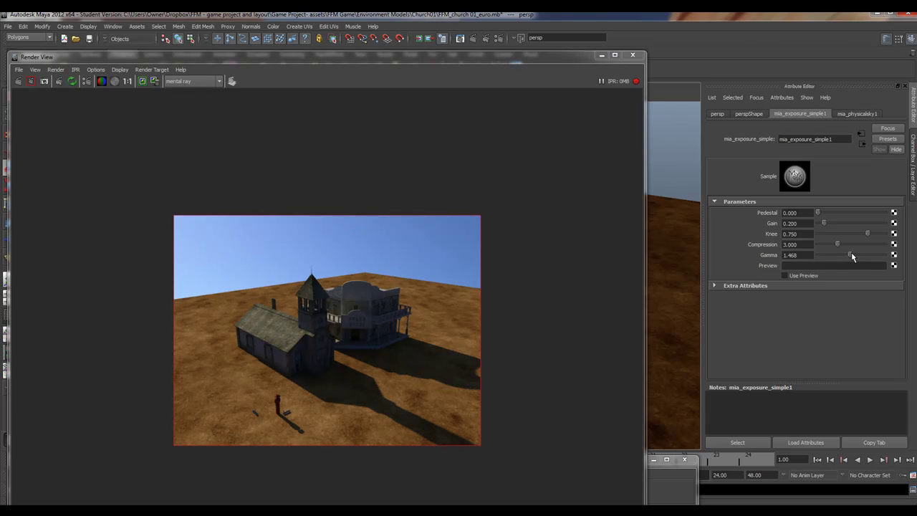
drag(850, 257, 841, 259)
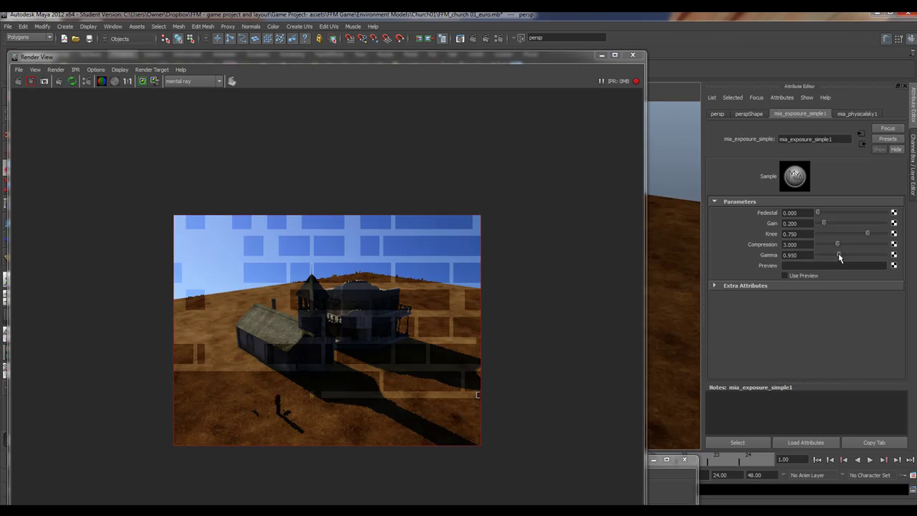
drag(841, 259, 848, 258)
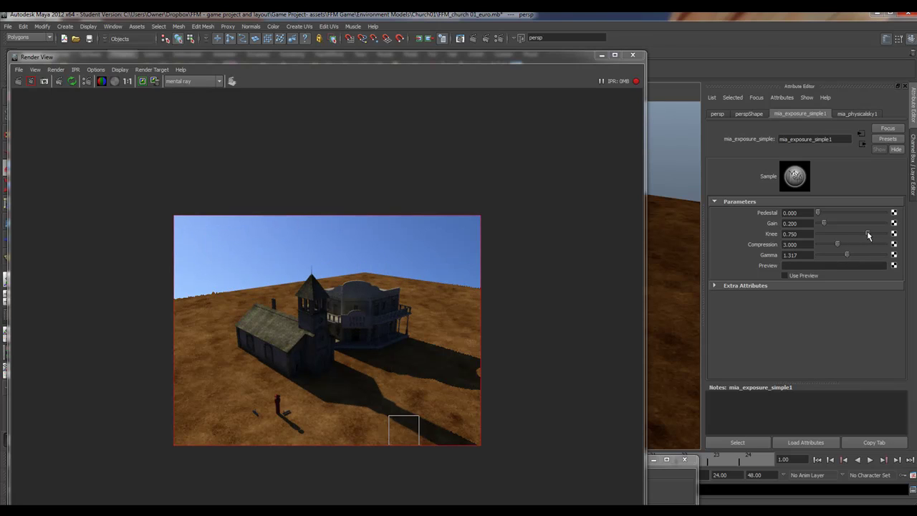
drag(867, 233, 848, 236)
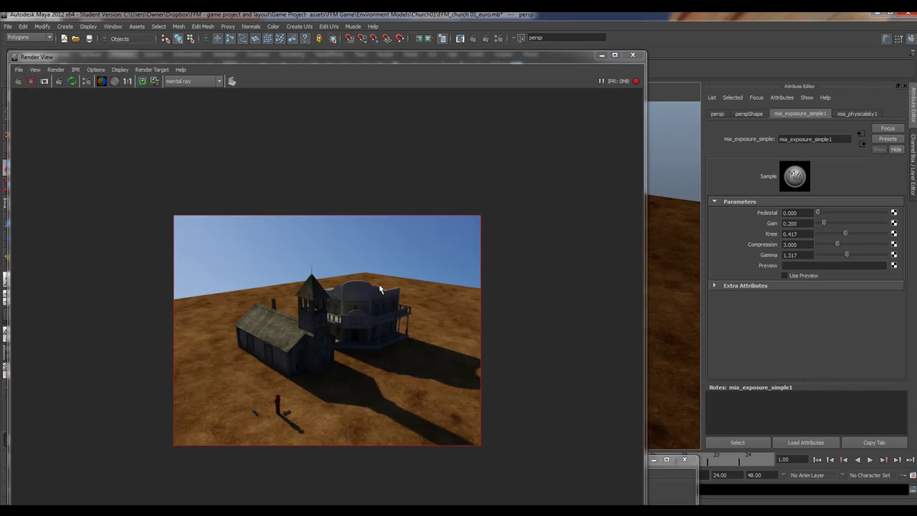
Step: Select the sunDirection light and review the Sun Disk Intensity, Sun Disk Scale and Sun Glow Intensity settings of mia_physicalsky1
drag(384, 61, 432, 235)
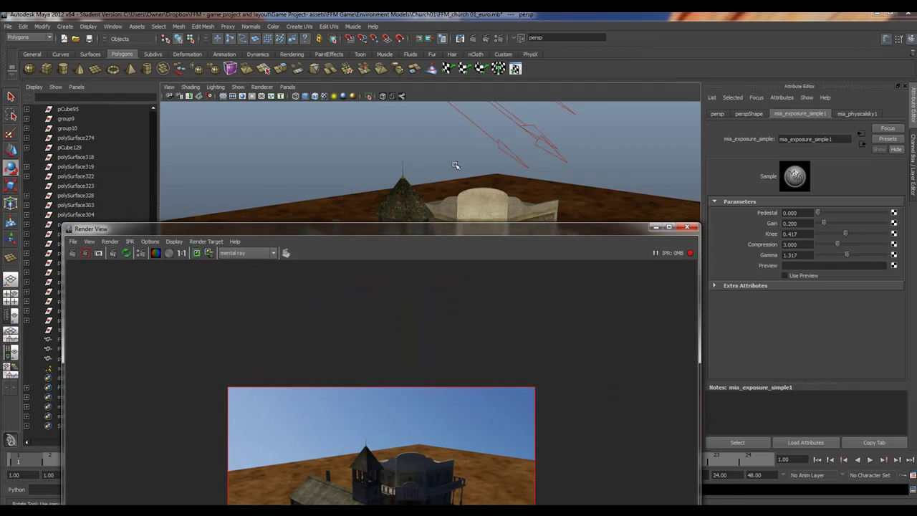
click(480, 127)
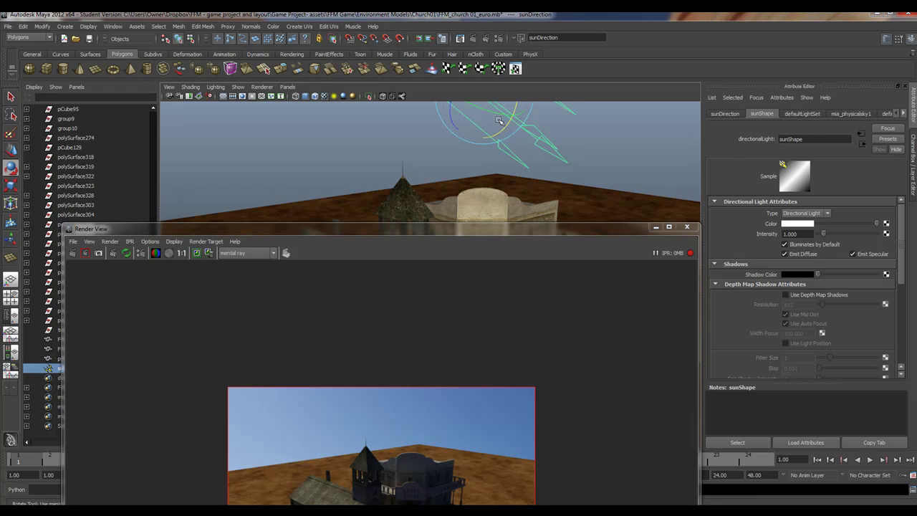
click(860, 115)
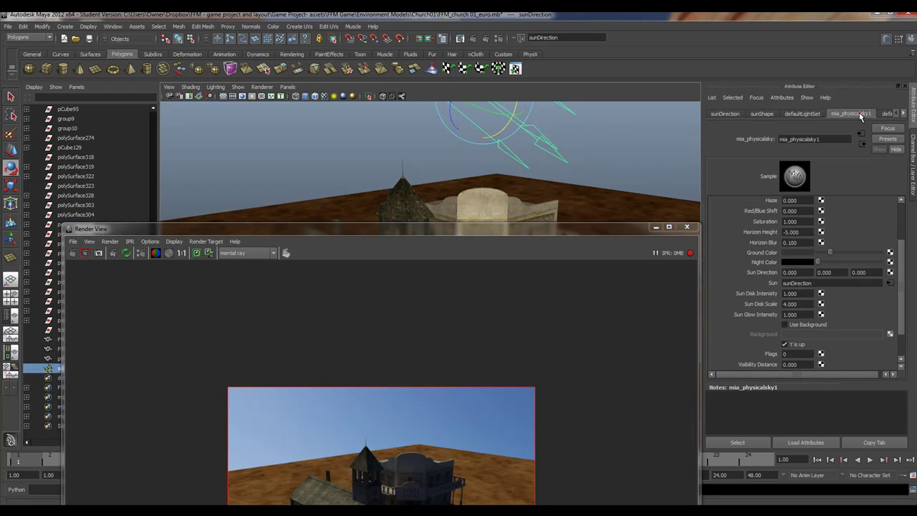
scroll(906, 251, down, 2)
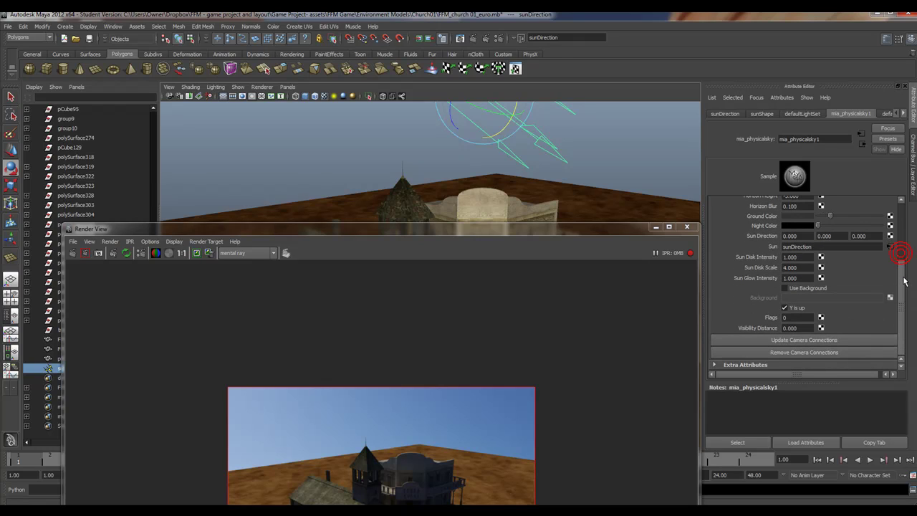
drag(813, 268, 772, 268)
drag(806, 281, 782, 281)
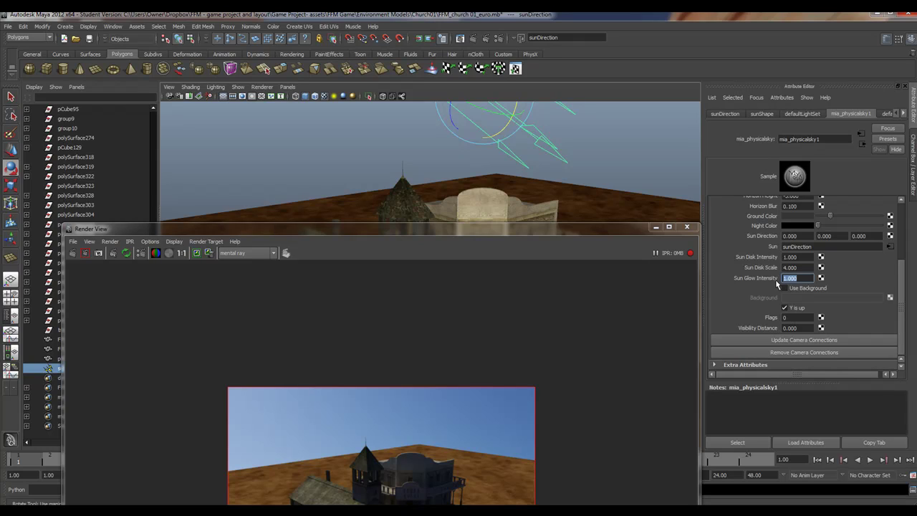
drag(789, 257, 812, 257)
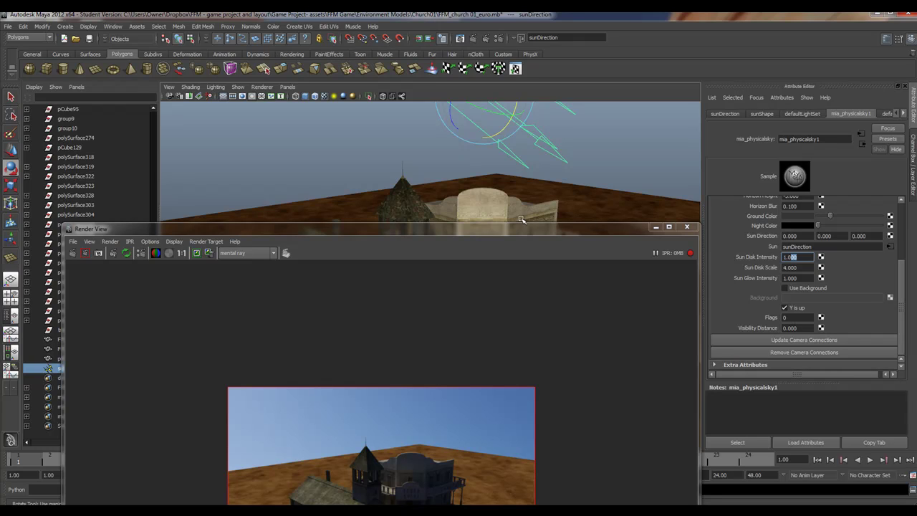
Step: Turn the sunDirection light slightly sideways and tilt it to nearly horizontal, lowering the sun behind the buildings
drag(519, 230, 513, 194)
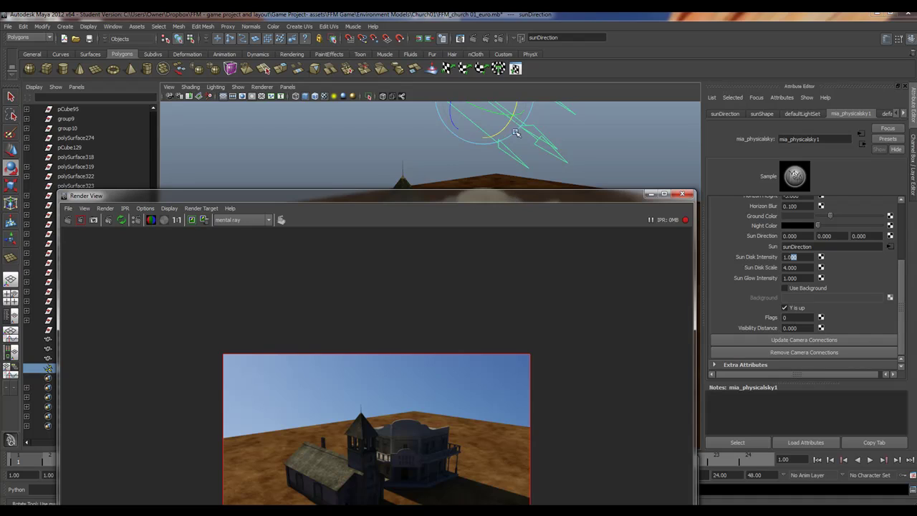
mouse_move(453, 125)
mouse_down()
mouse_move(487, 116)
mouse_move(498, 126)
mouse_move(486, 117)
mouse_up()
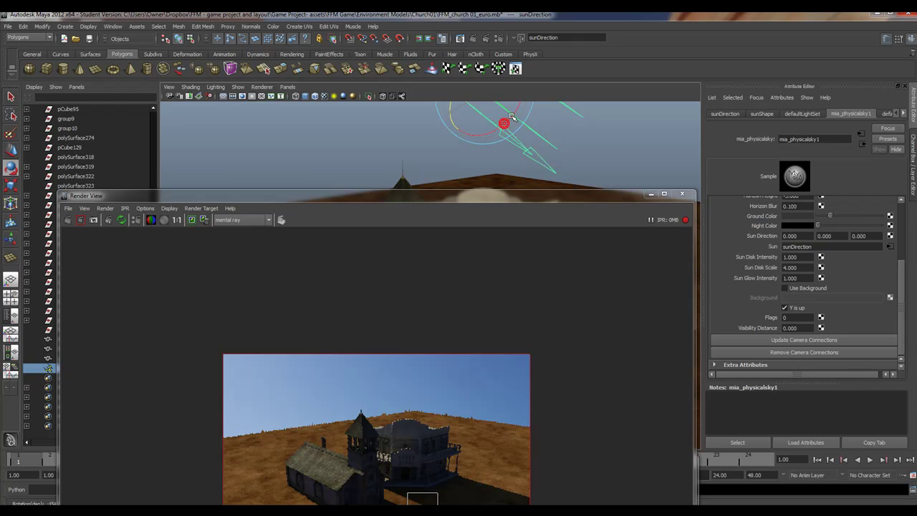
drag(502, 123, 516, 105)
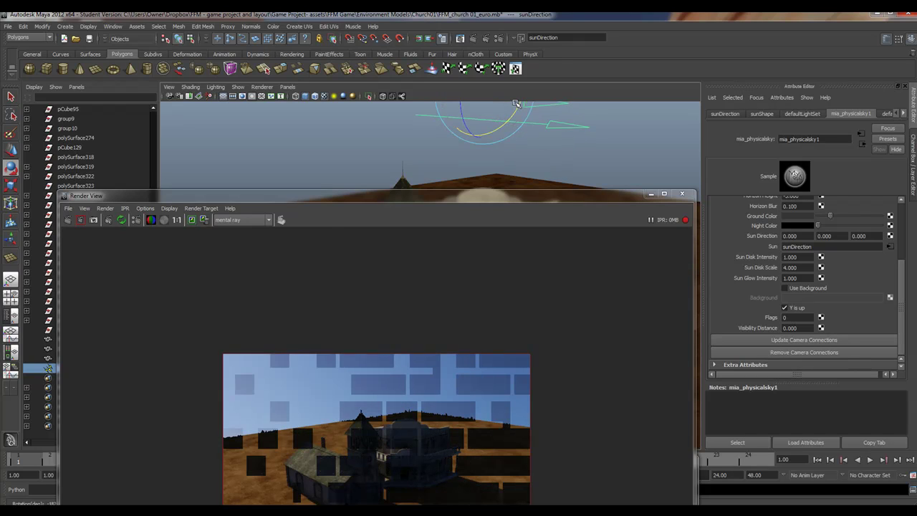
Step: Rotate the sunDirection light to point steeply down at the buildings, to about -104, 11, -22 degrees in X, Y, Z
drag(515, 111, 468, 140)
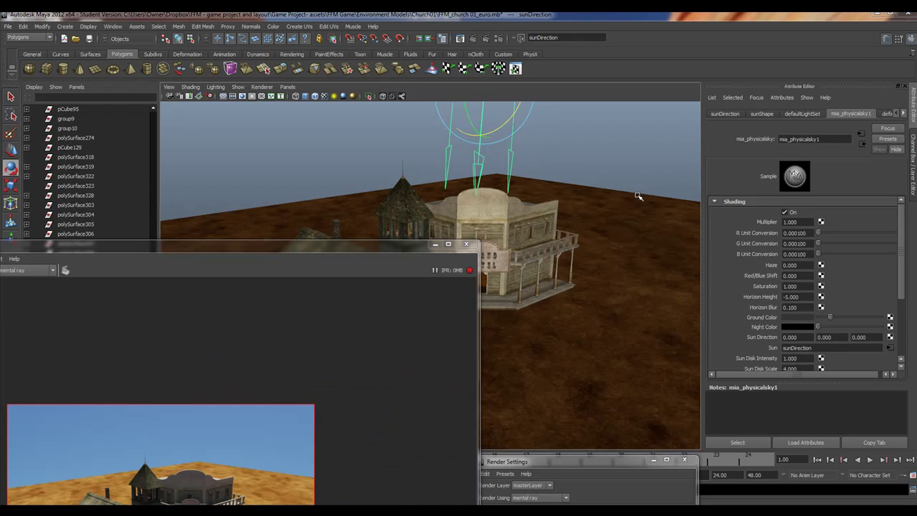
Step: Review the Shadow Softness and Samples settings of mia_physicalsun1, with a brief look at the mentalrayGlobals node
click(904, 113)
click(904, 114)
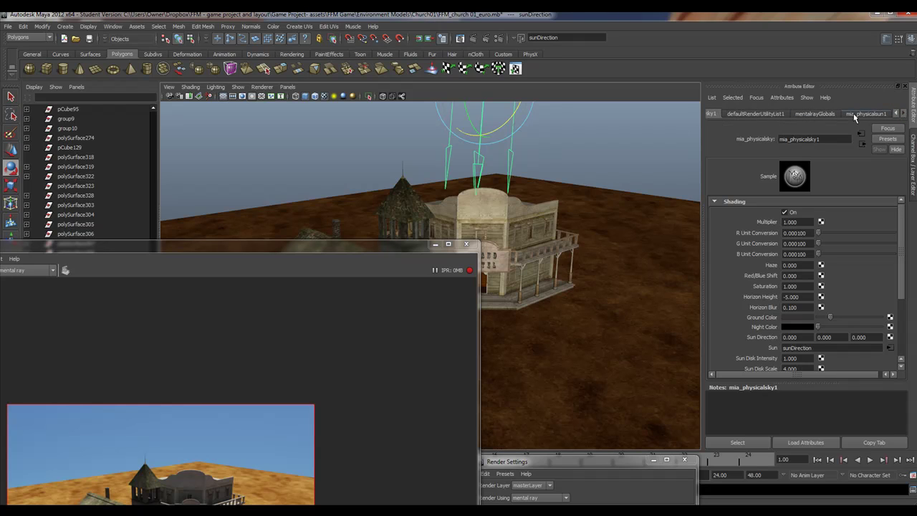
click(853, 115)
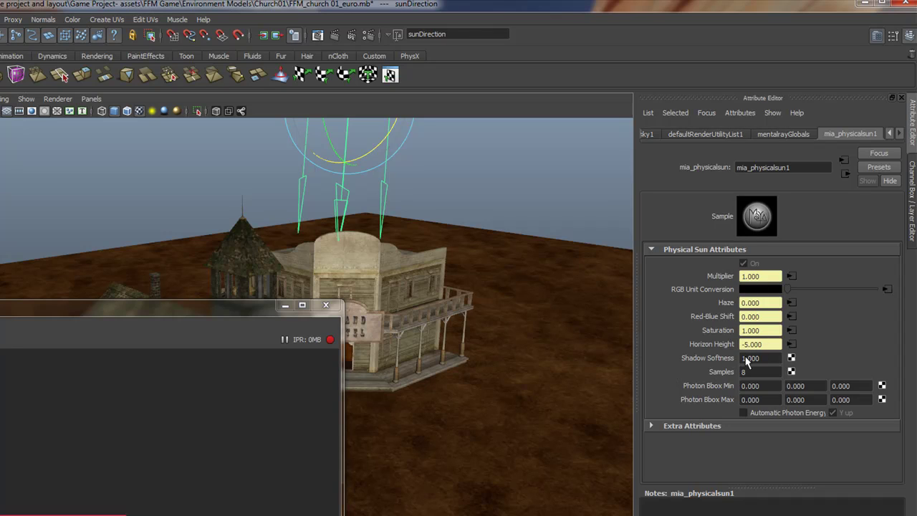
click(769, 359)
double_click(769, 358)
key(Tab)
click(776, 137)
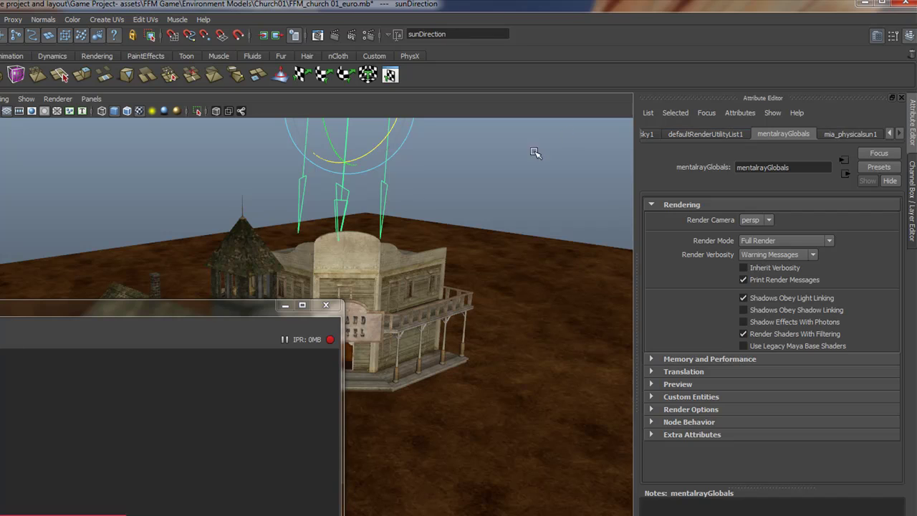
click(837, 133)
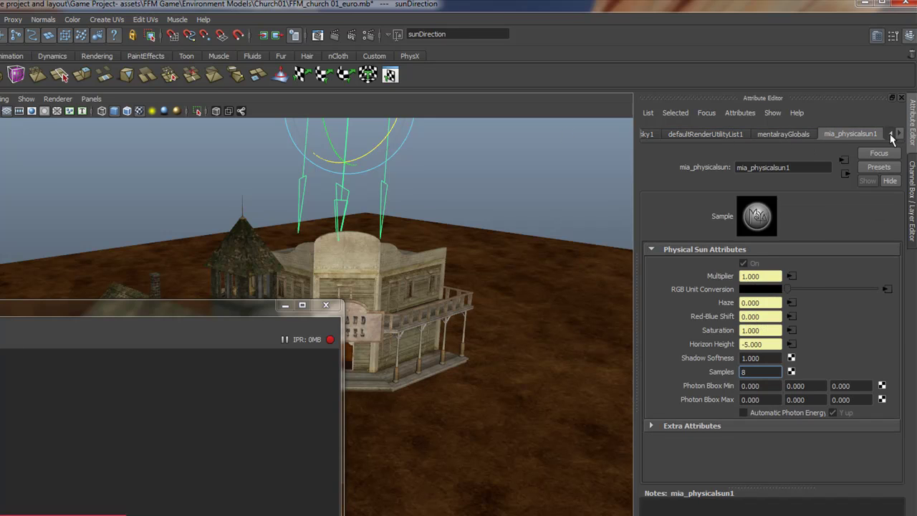
Step: Look through the sun light's mia_physicalsky1 and sunShape attributes and show the sunDirection transform attributes
click(891, 134)
click(838, 134)
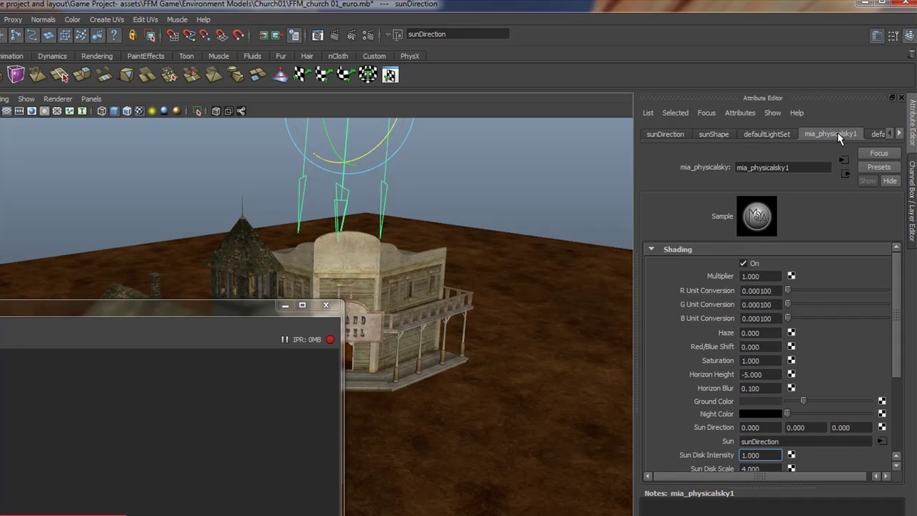
click(708, 134)
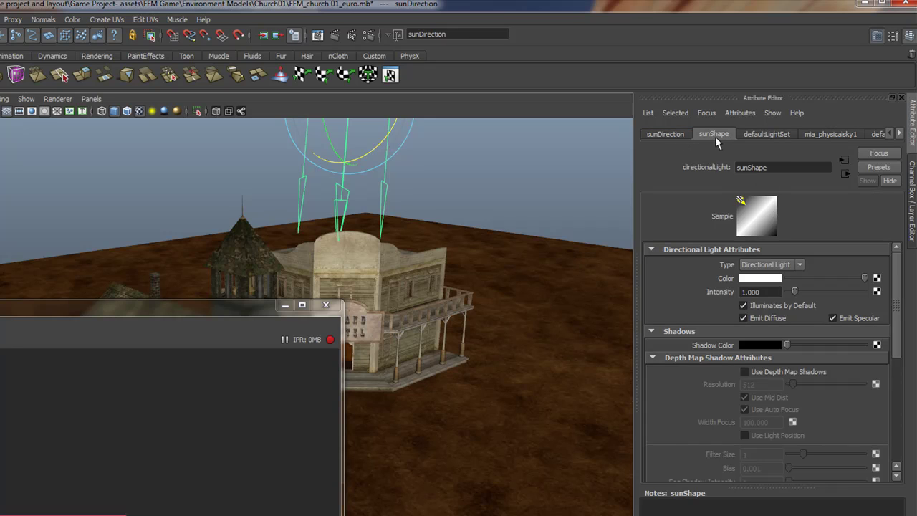
drag(895, 314, 897, 236)
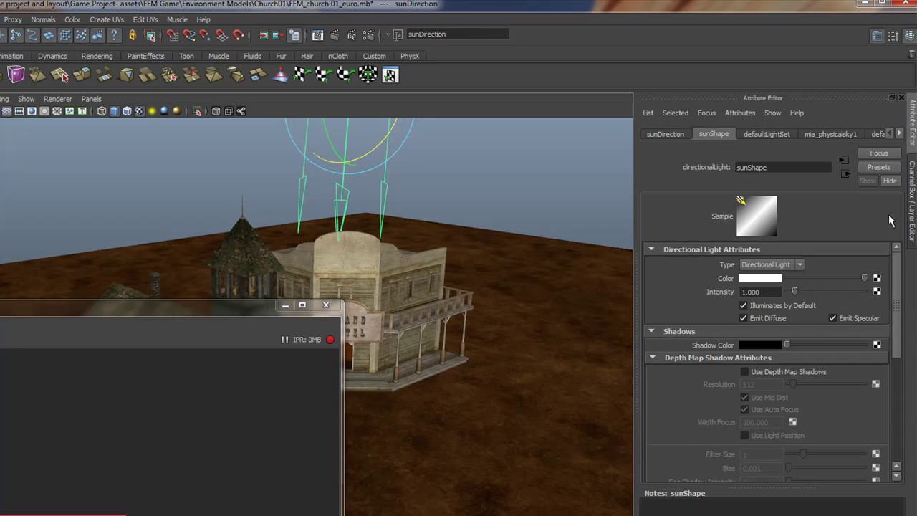
click(665, 134)
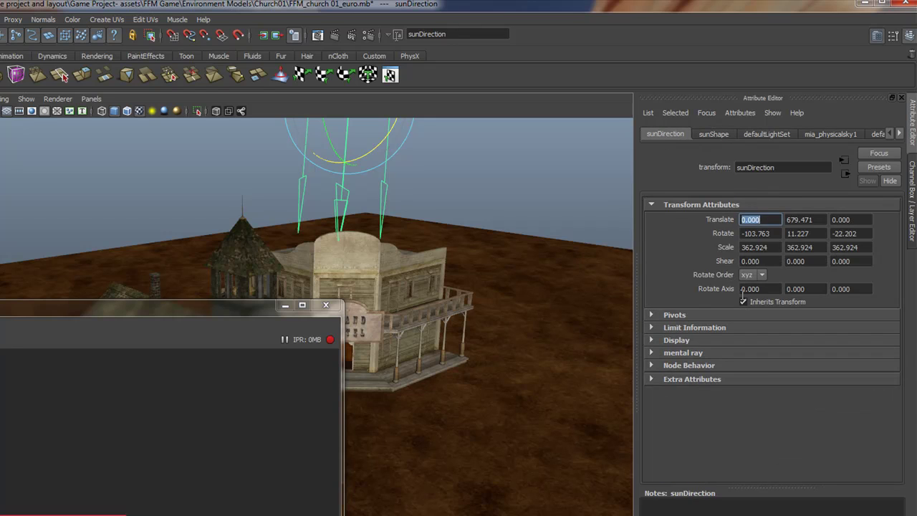